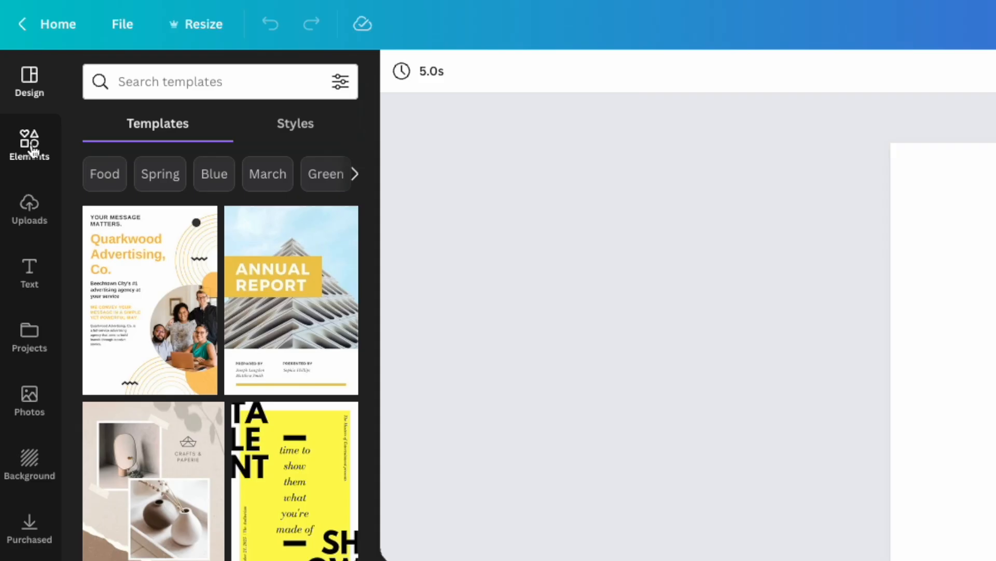
Search the elements library for "st patricks day" and show all matching graphics
click(15, 101)
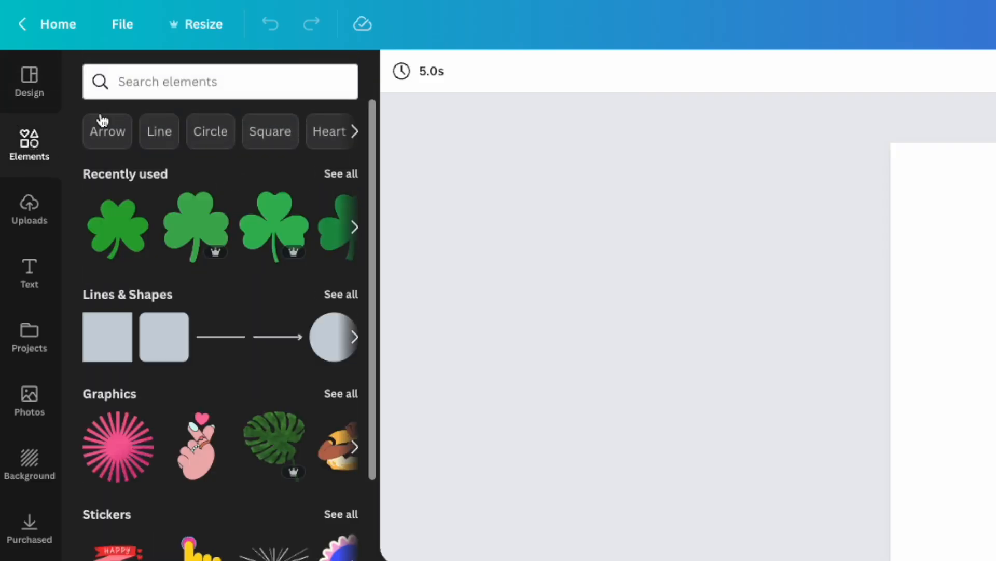
click(130, 82)
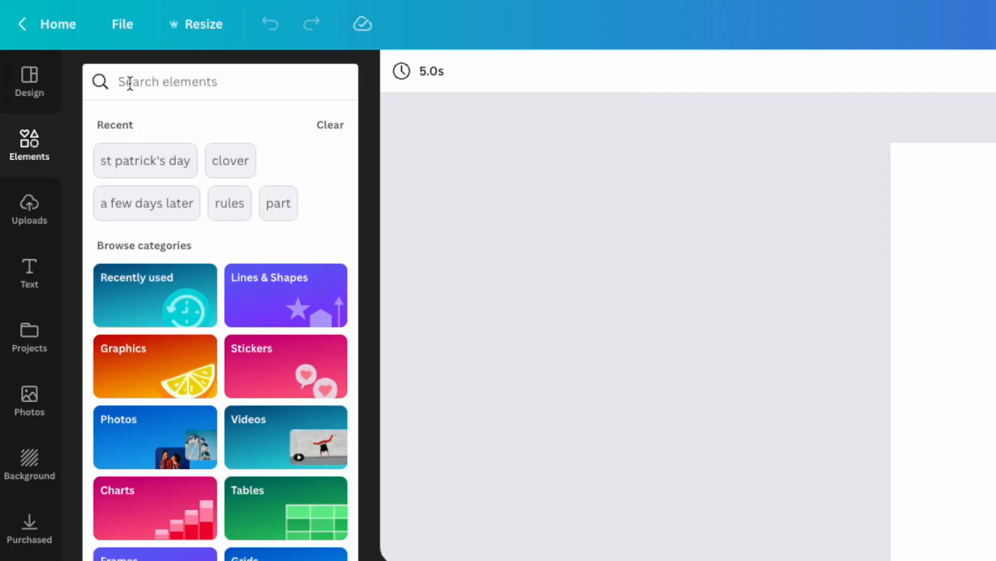
text(st )
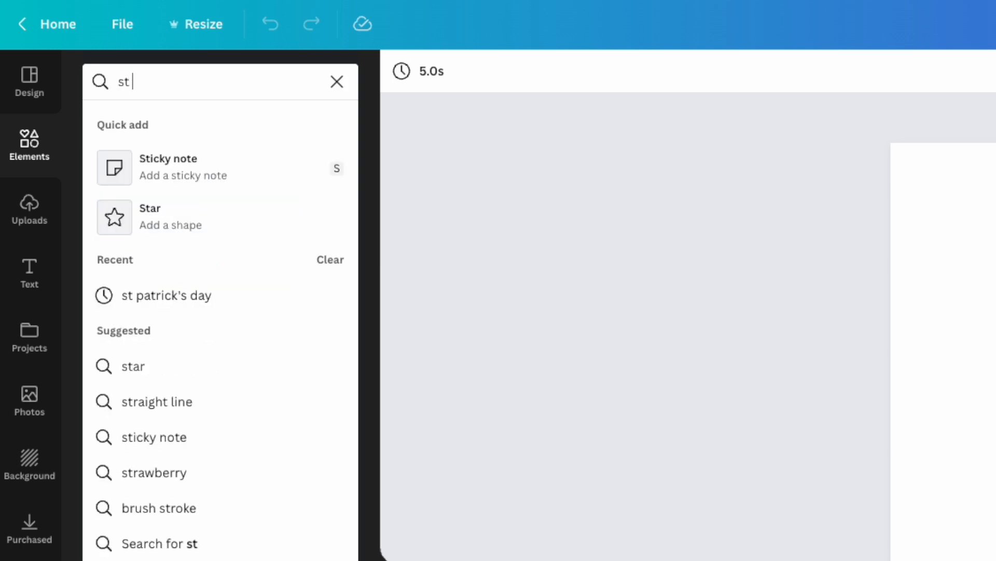
text(patrick')
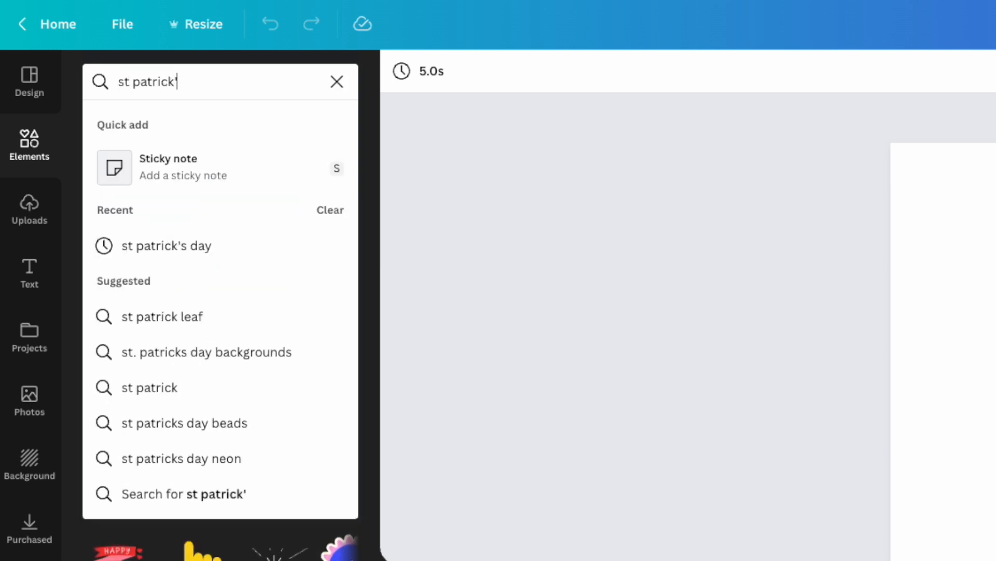
key(BackSpace)
text(s day)
key(Return)
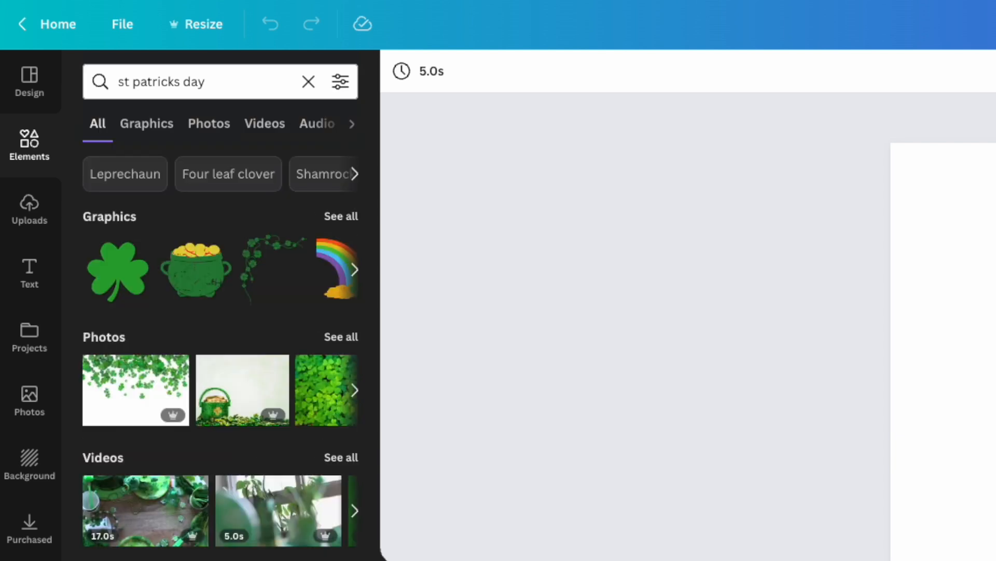
click(342, 224)
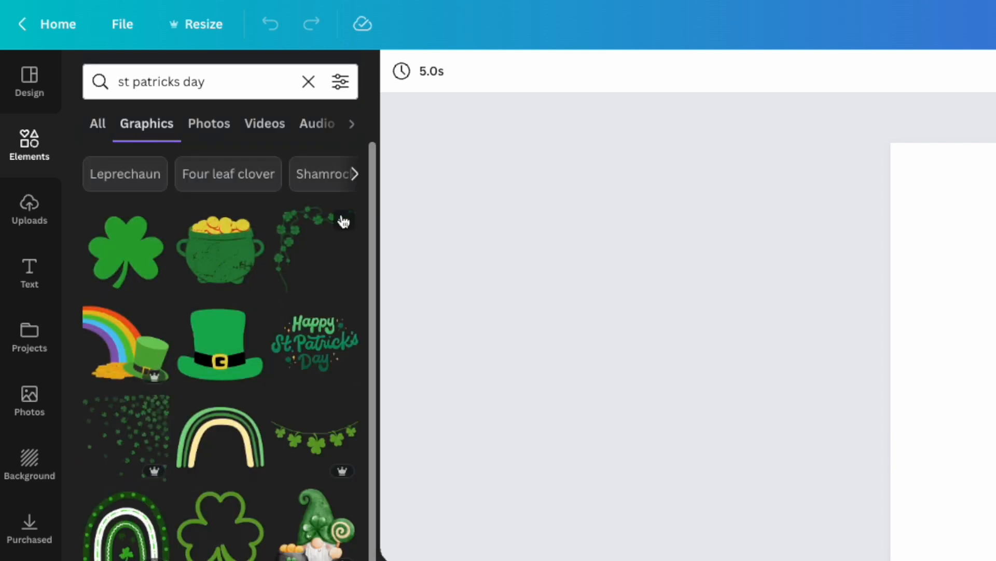
Add the solid green three-leaf clover graphic and enlarge it until its leaves span the page width
click(136, 256)
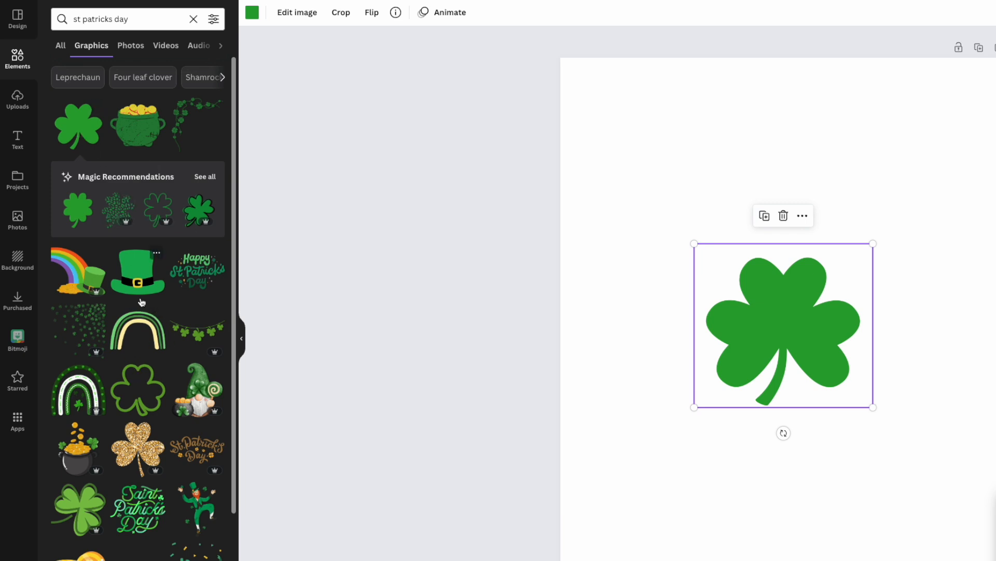
scroll(141, 302, down, 5)
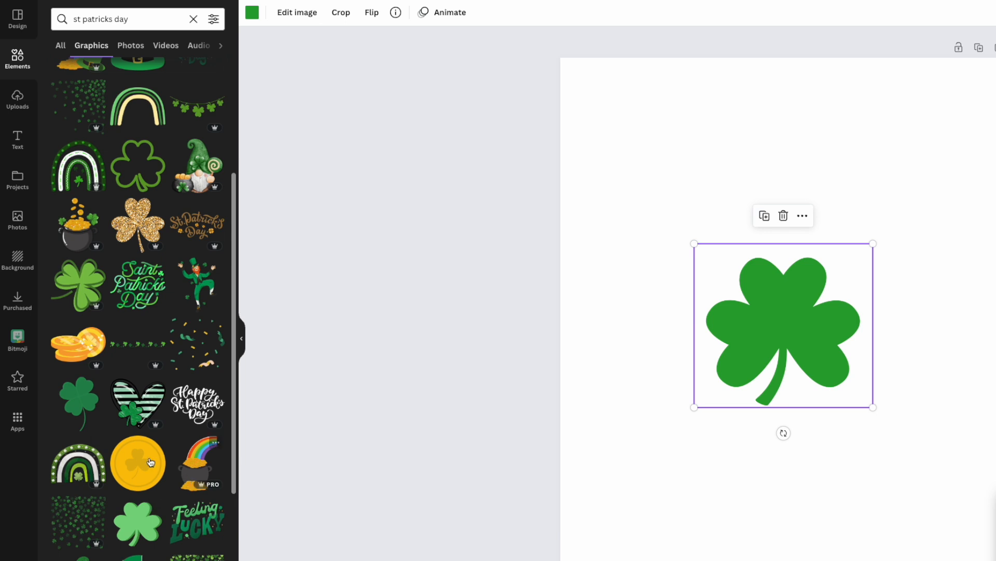
scroll(140, 315, up, 5)
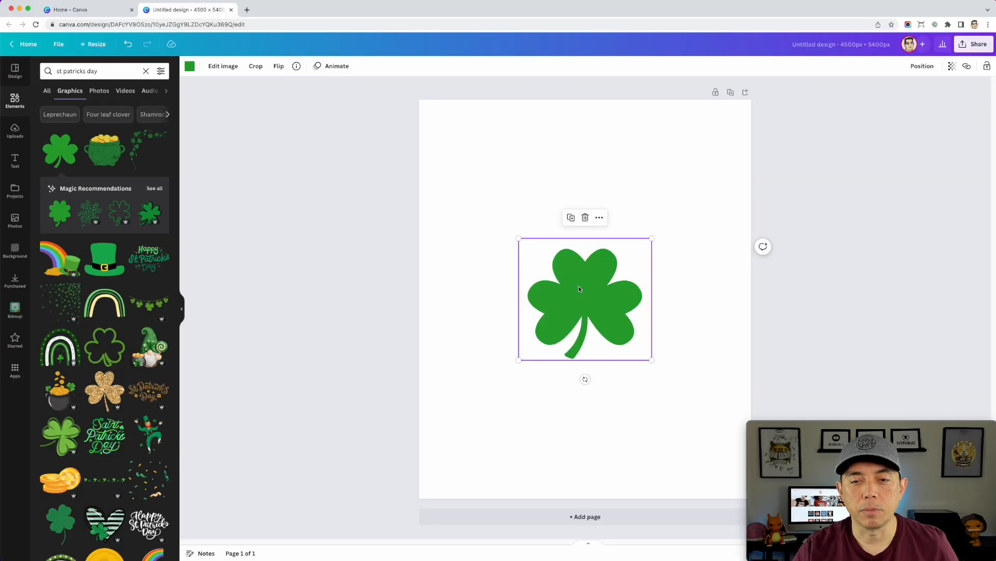
drag(772, 303, 689, 159)
drag(551, 199, 522, 188)
drag(560, 234, 749, 409)
drag(625, 262, 602, 248)
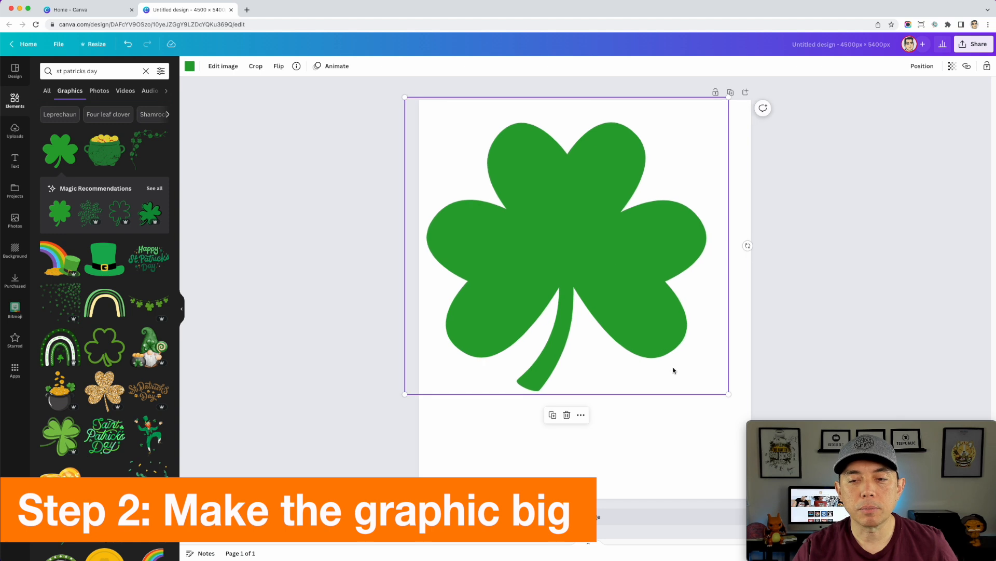
drag(725, 396, 775, 442)
drag(620, 276, 613, 273)
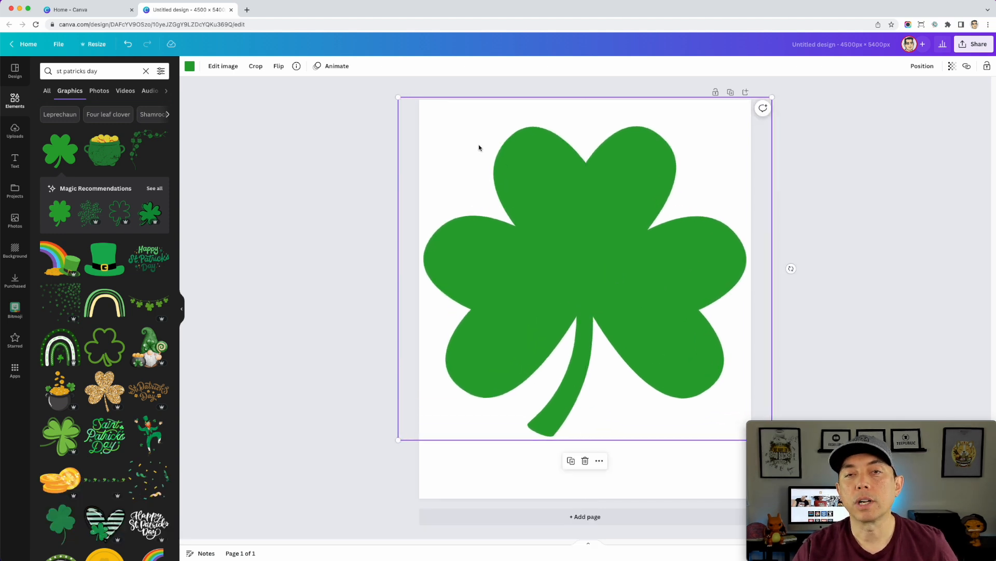
Recolor the large clover light gray and nudge it slightly on the page
click(189, 67)
click(137, 241)
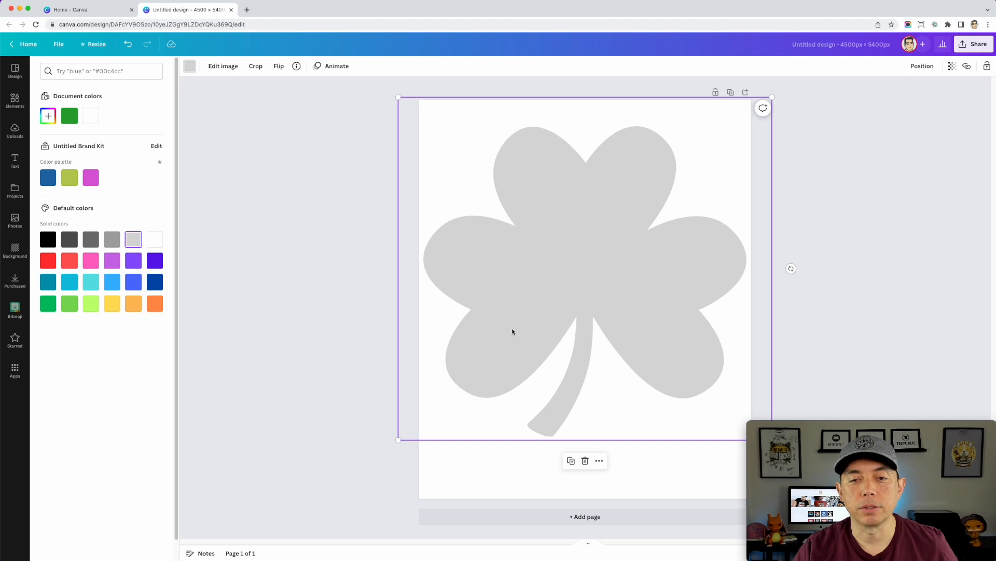
drag(615, 319, 619, 321)
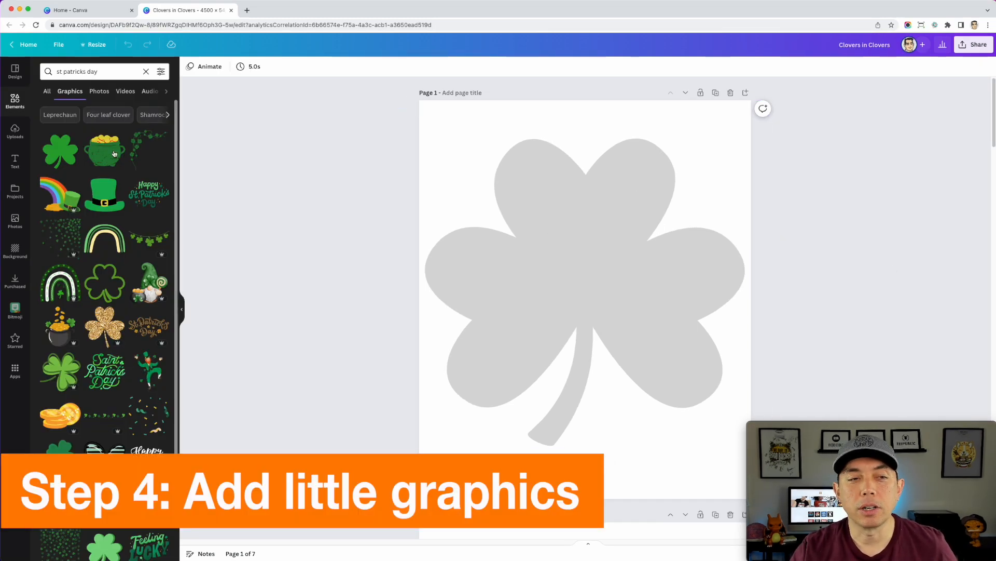
Add a small green clover over the gray one, enlarge and copy it across the leaves, and shrink one copy at the lower-left leaf's edge
click(66, 157)
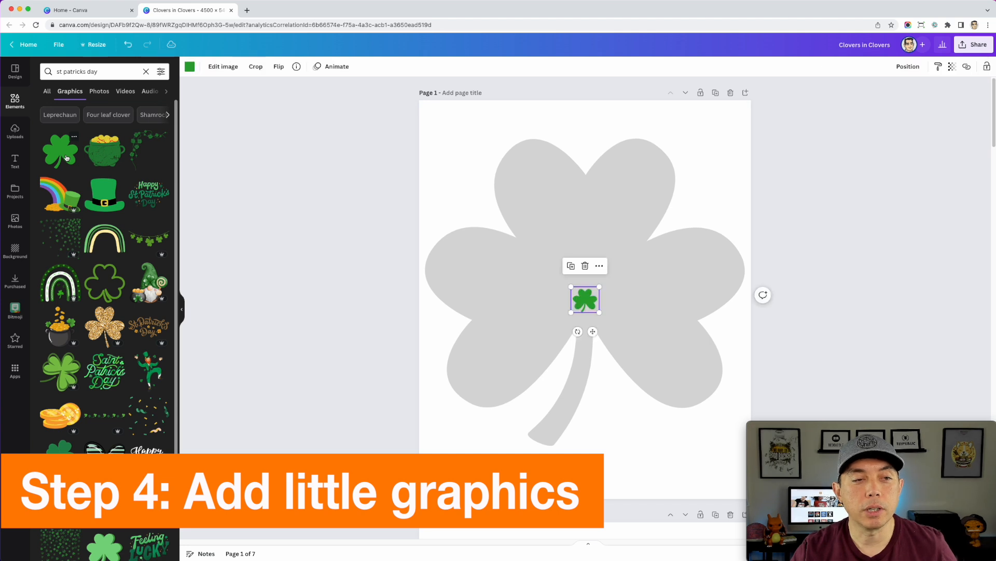
drag(587, 299, 542, 295)
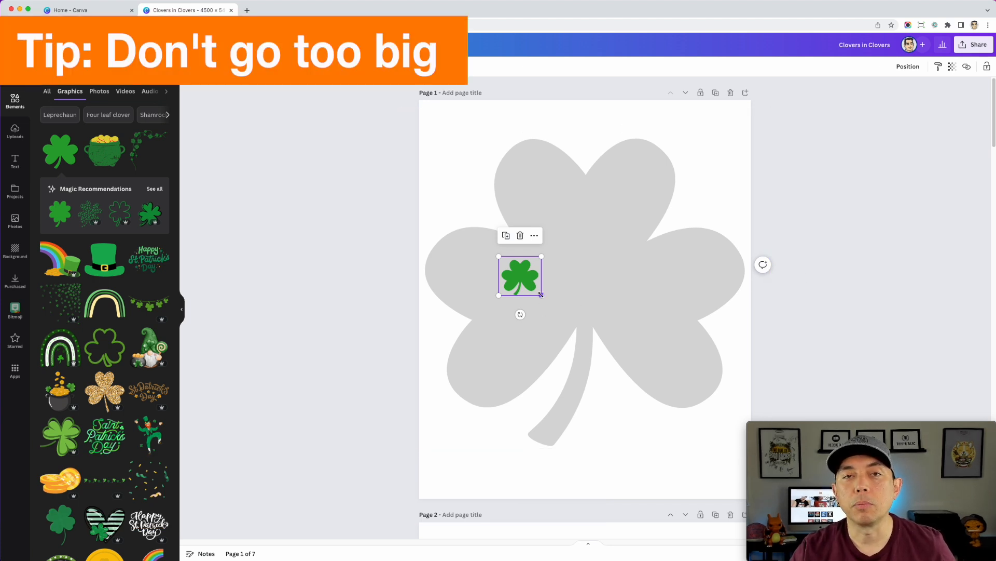
drag(542, 295, 515, 321)
alt+drag(515, 321, 483, 260)
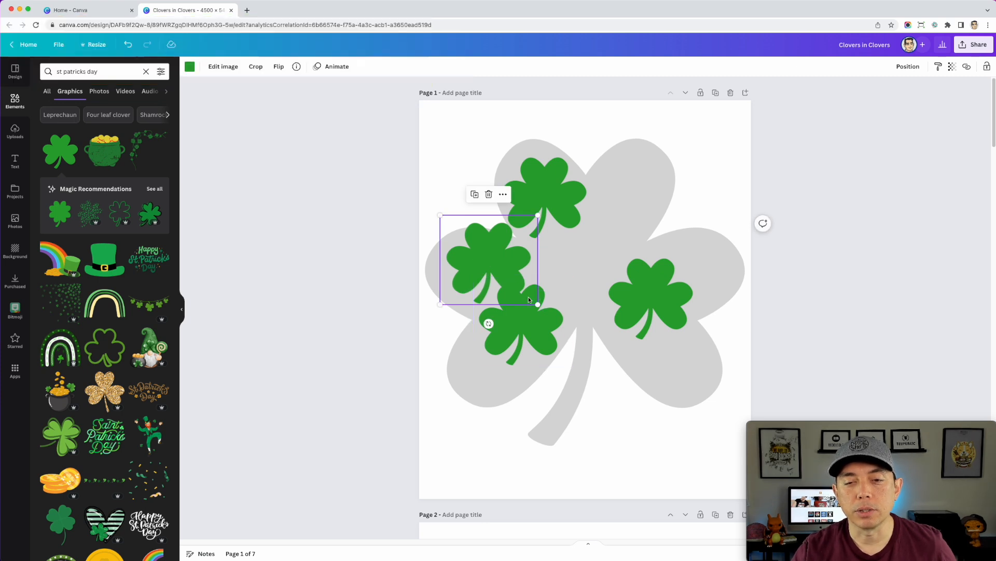
drag(539, 305, 474, 333)
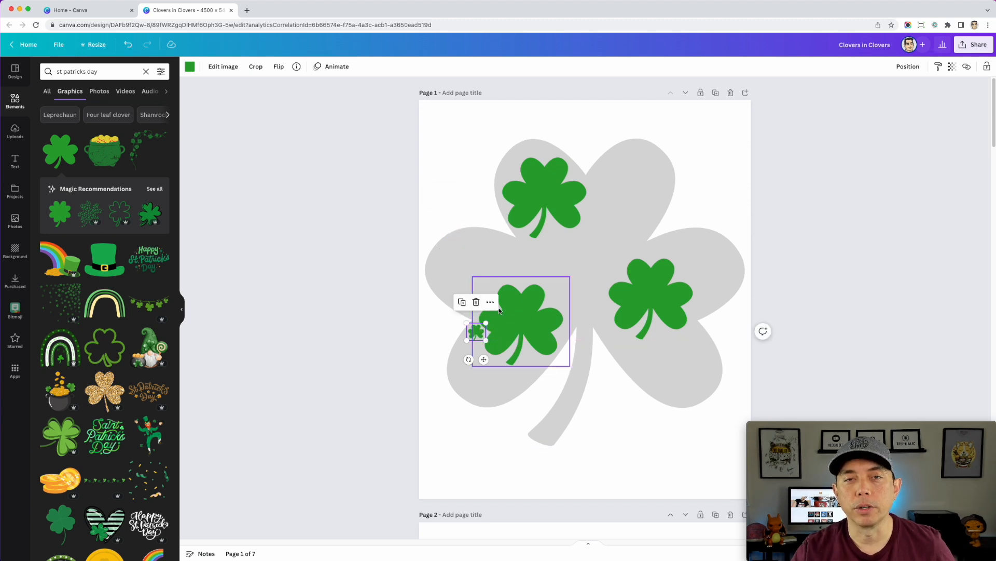
Examine how differently sized clovers fill the gray clover's left leaves on pages 2 and 3
scroll(545, 338, down, 4)
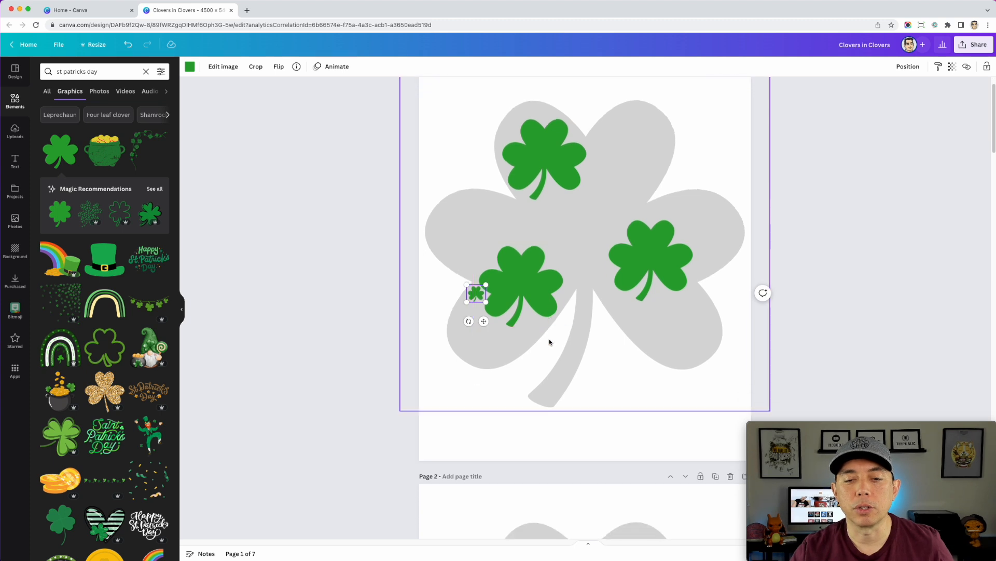
scroll(549, 340, down, 5)
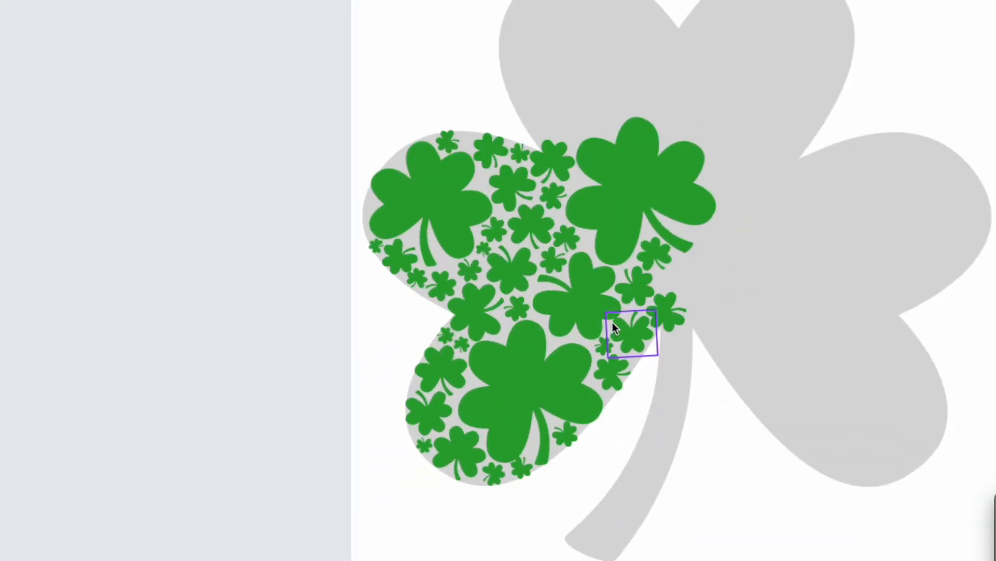
scroll(649, 215, down, 1)
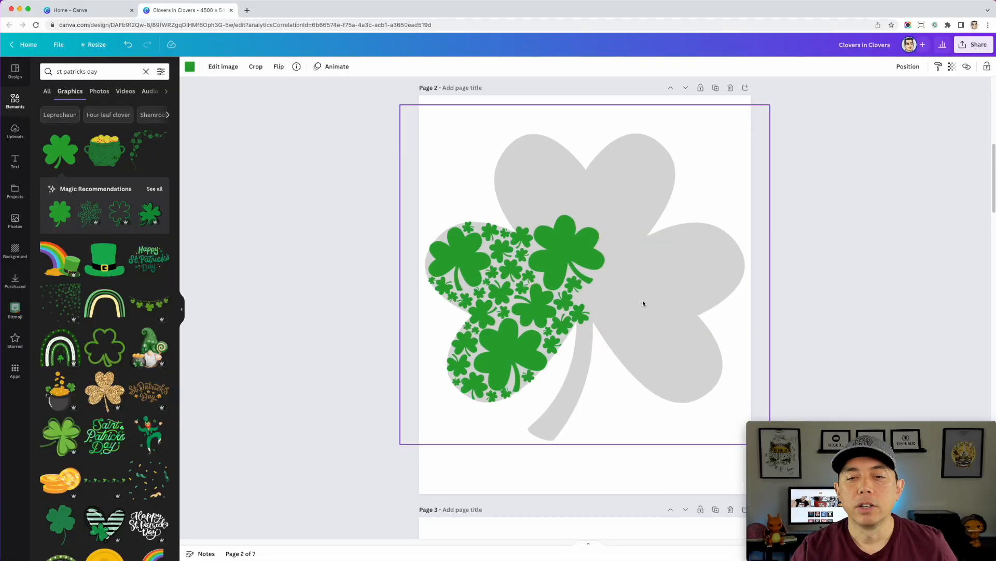
scroll(773, 322, down, 5)
scroll(634, 330, down, 1)
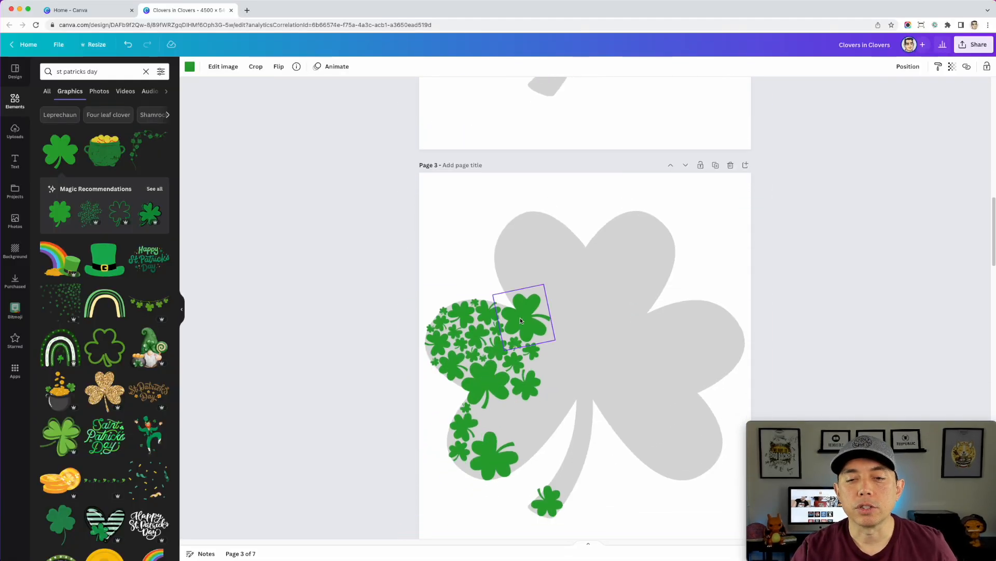
scroll(551, 337, down, 2)
scroll(527, 287, down, 1)
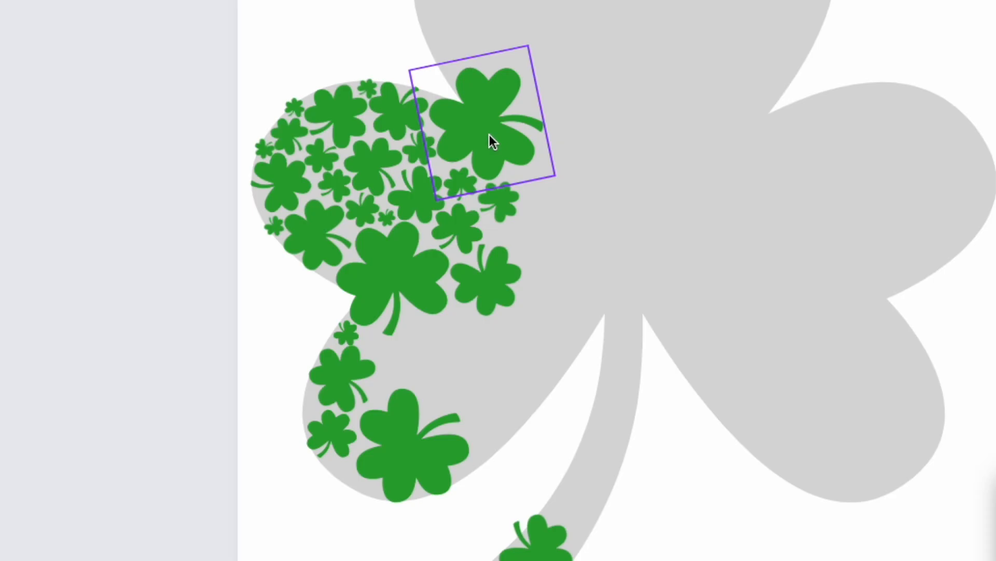
click(490, 140)
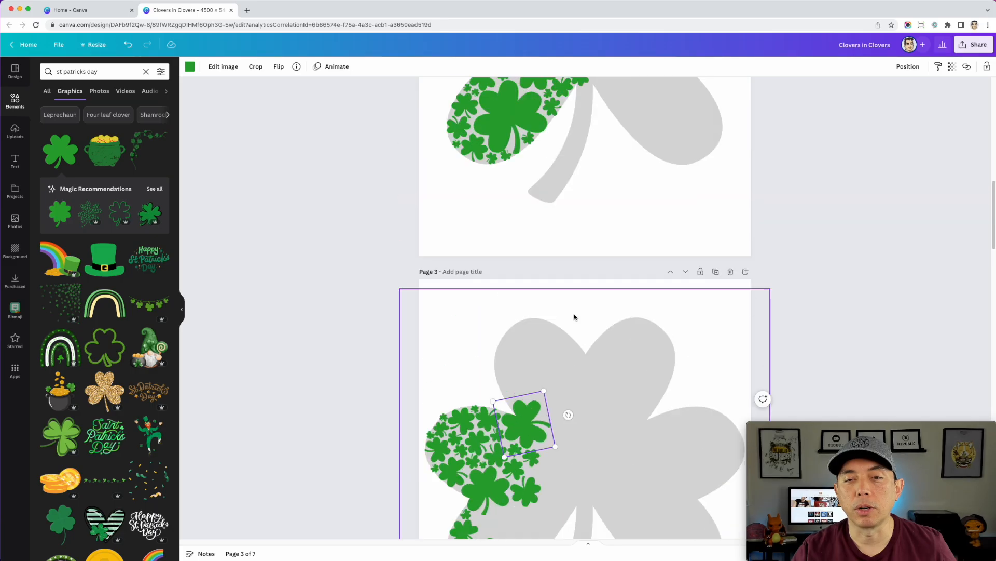
scroll(574, 316, up, 3)
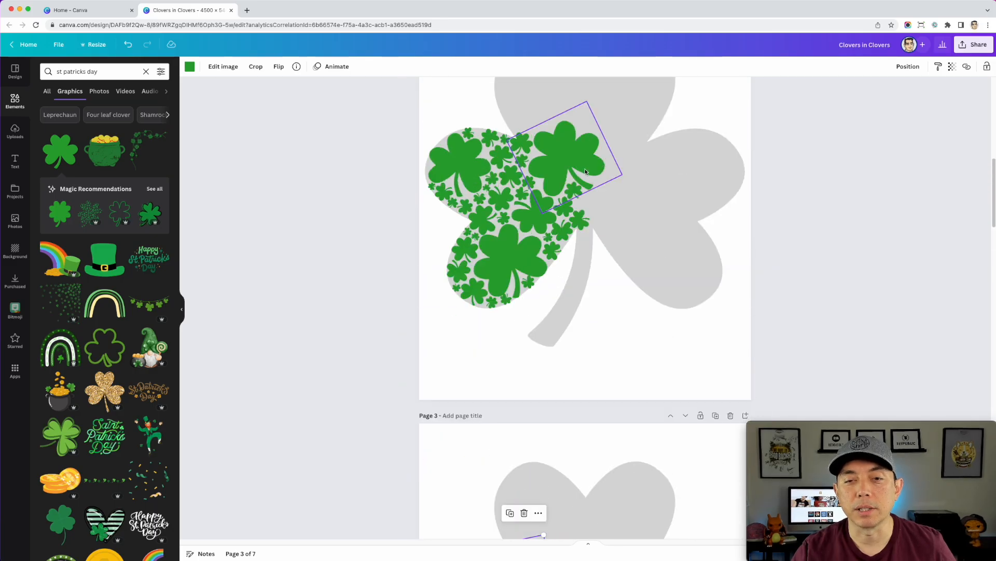
scroll(570, 353, down, 1)
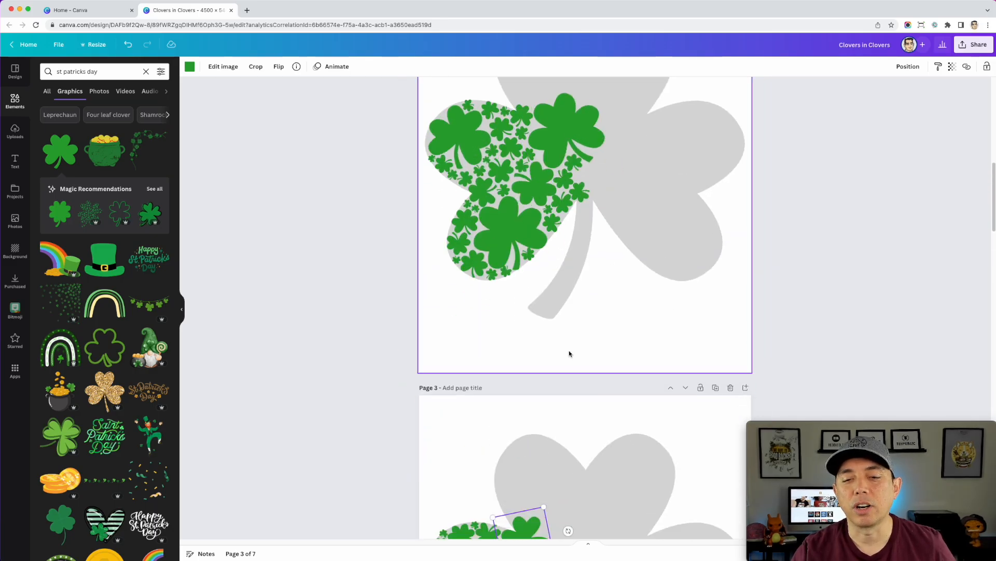
scroll(571, 342, down, 7)
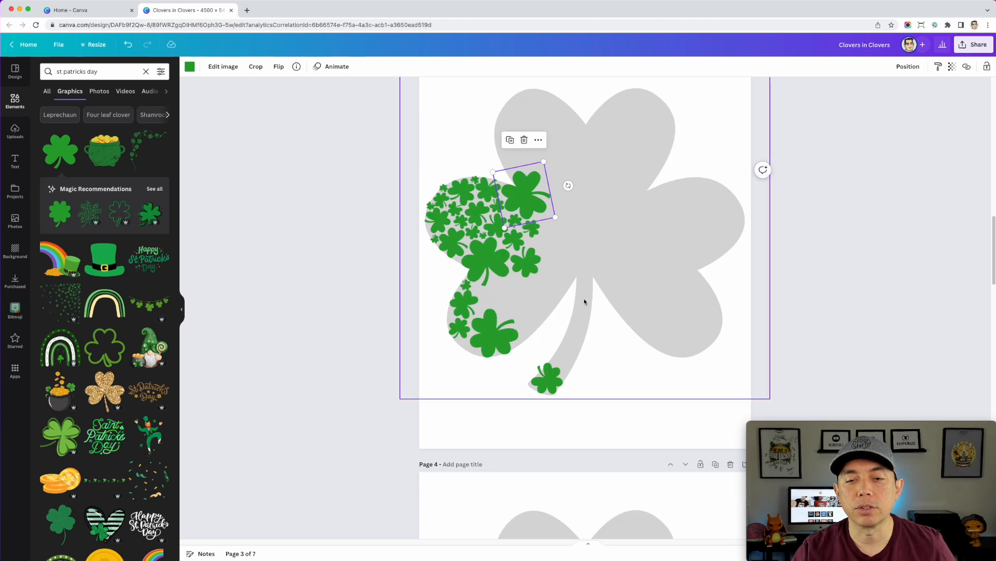
scroll(584, 301, up, 2)
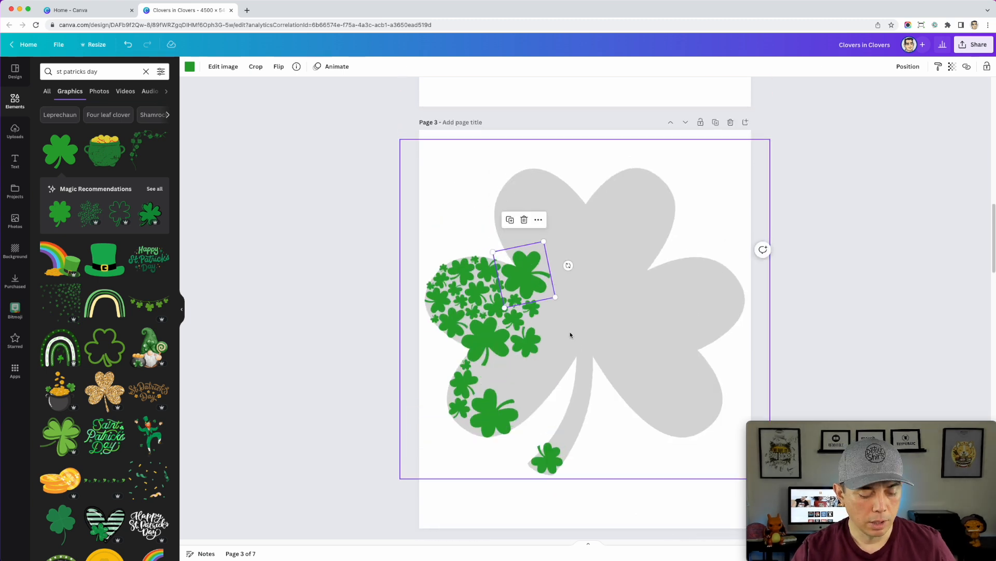
On page 3, copy the small clover below the upper leaf's large clover into the empty lower-left leaf area and enlarge the copy
key(alt)
scroll(562, 338, up, 1)
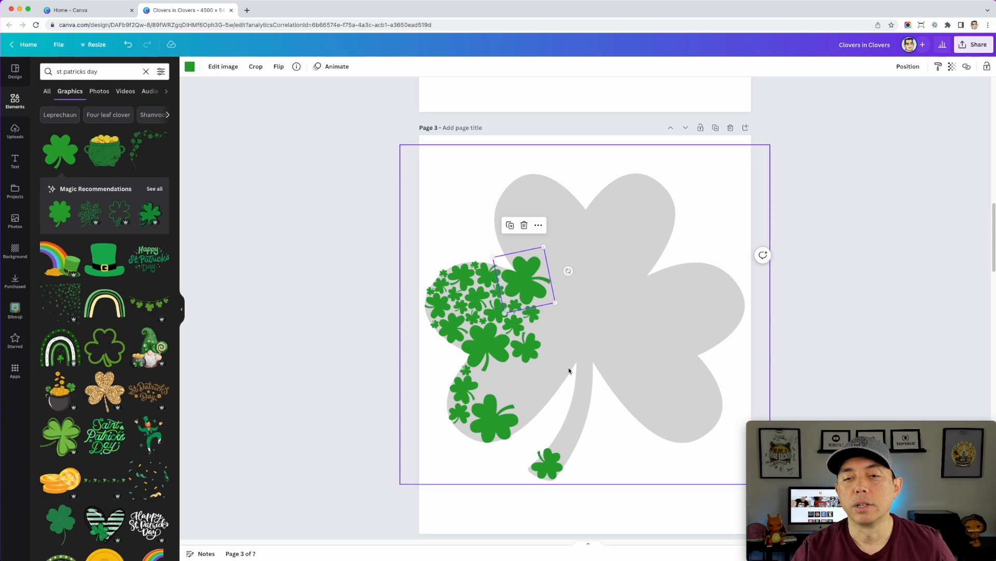
scroll(562, 351, up, 2)
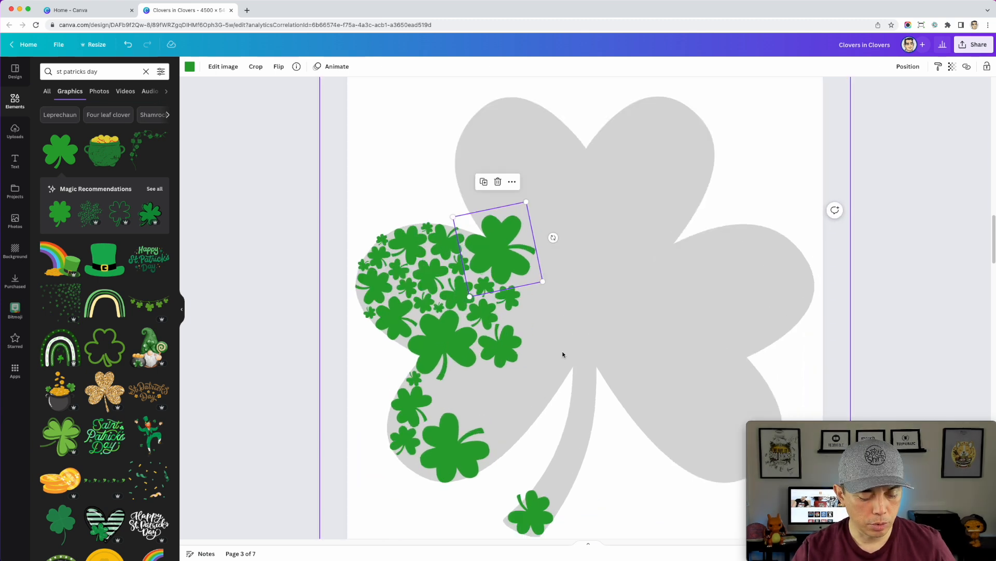
scroll(562, 322, up, 3)
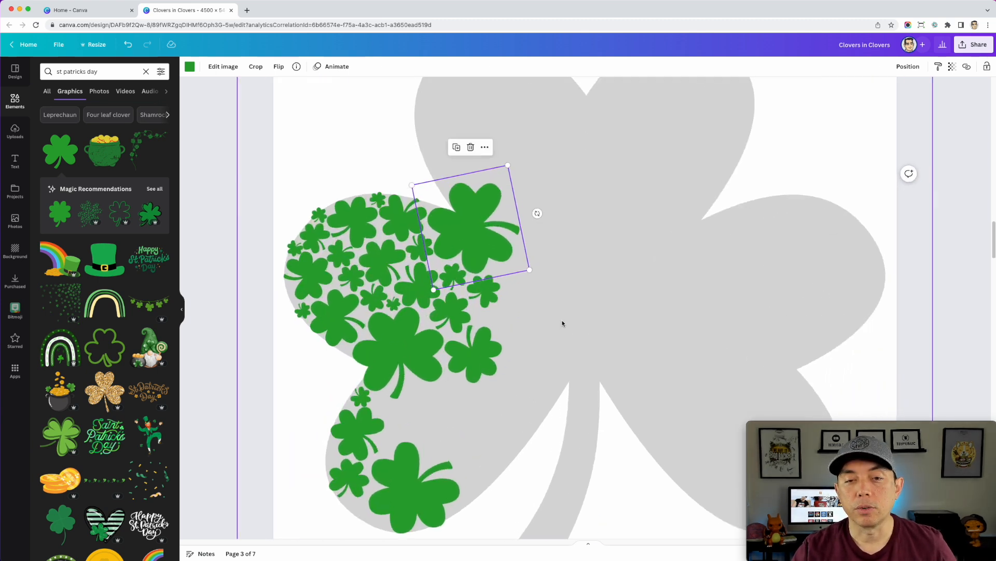
click(461, 288)
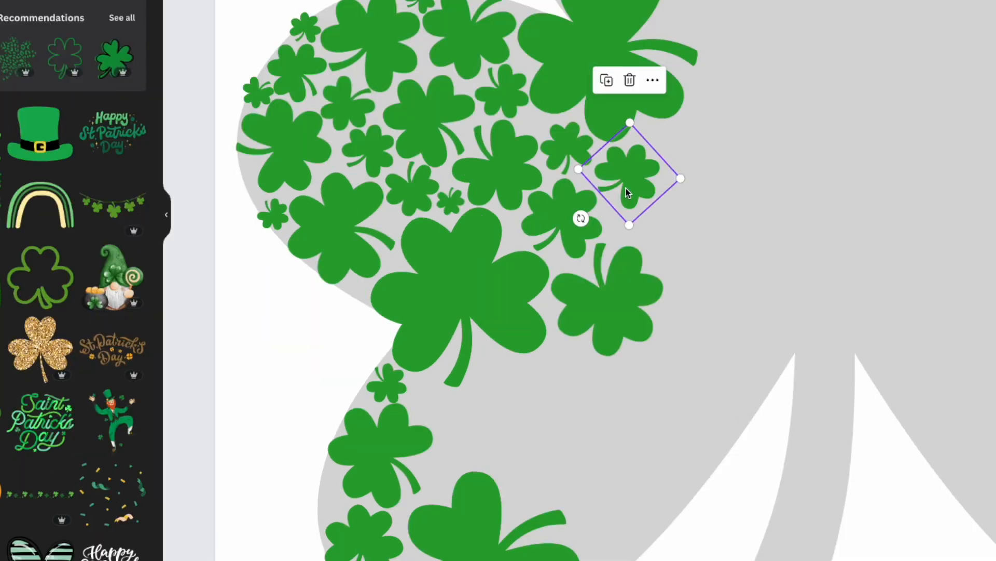
drag(633, 179, 566, 374)
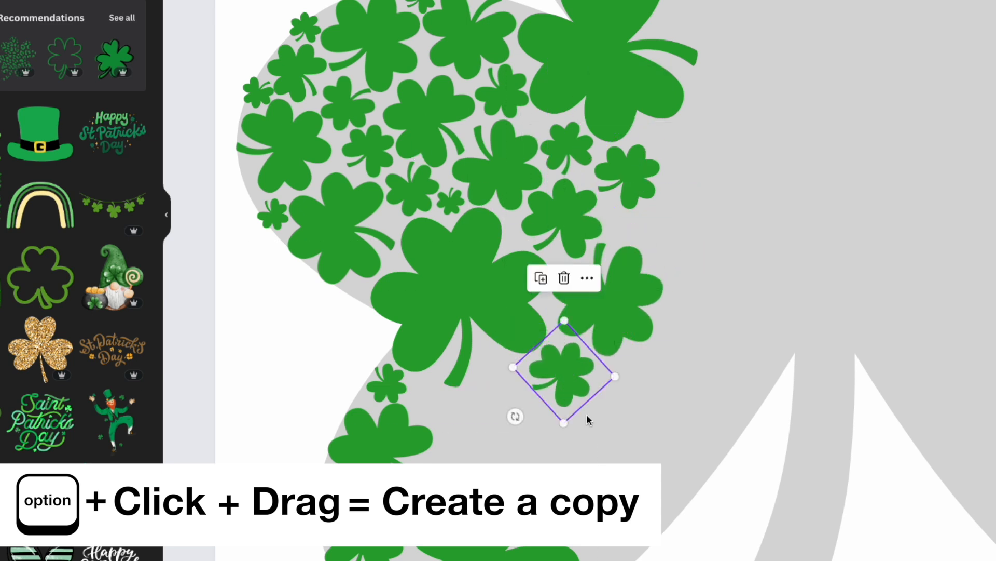
drag(564, 422, 569, 476)
Duplicate the enlarged clover to its left, shrink the new copy and rotate it
drag(562, 394, 482, 410)
drag(562, 424, 513, 420)
drag(404, 461, 423, 336)
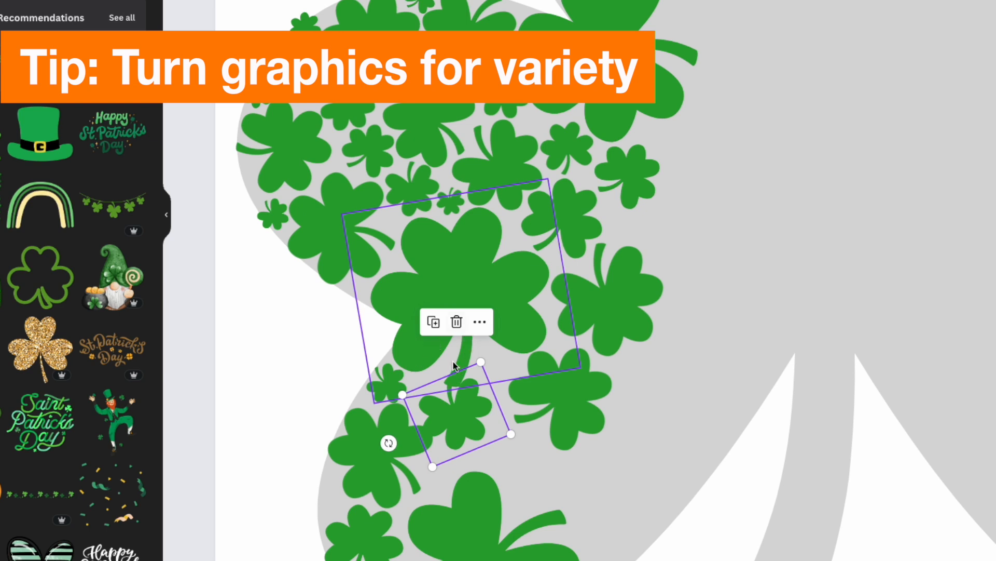
Shrink and rotate the new copy further and fit it into the gap left of the large clover's stem
drag(469, 429, 493, 431)
drag(410, 438, 436, 368)
drag(494, 404, 461, 405)
drag(475, 455, 463, 438)
drag(384, 383, 501, 387)
drag(481, 425, 430, 400)
Copy the tiny clover to the right of the large clover's stem, enlarge and rotate it, and shift the neighboring bigger clover right
click(564, 399)
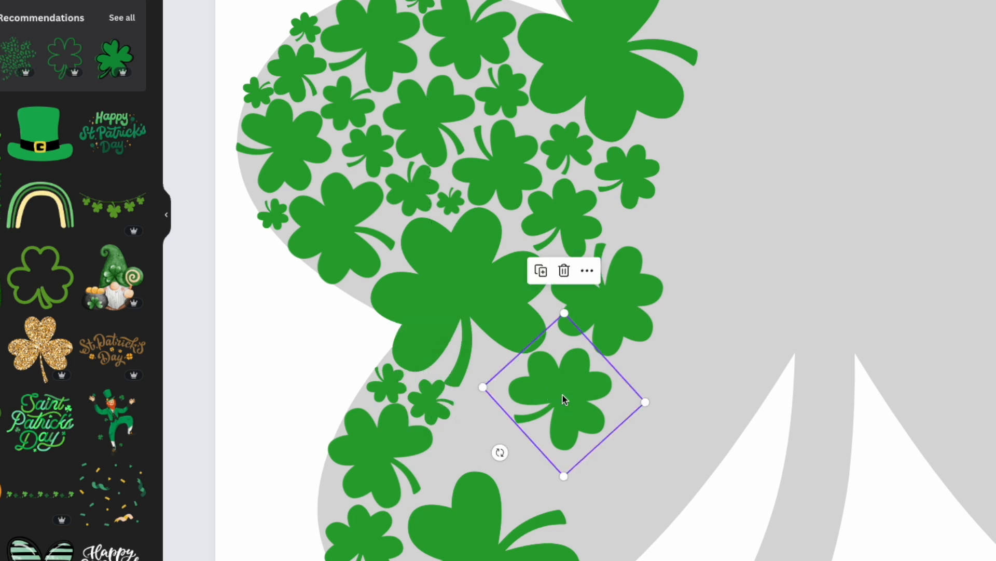
click(436, 405)
drag(446, 401, 537, 409)
drag(561, 366, 507, 436)
click(569, 405)
drag(586, 399, 612, 407)
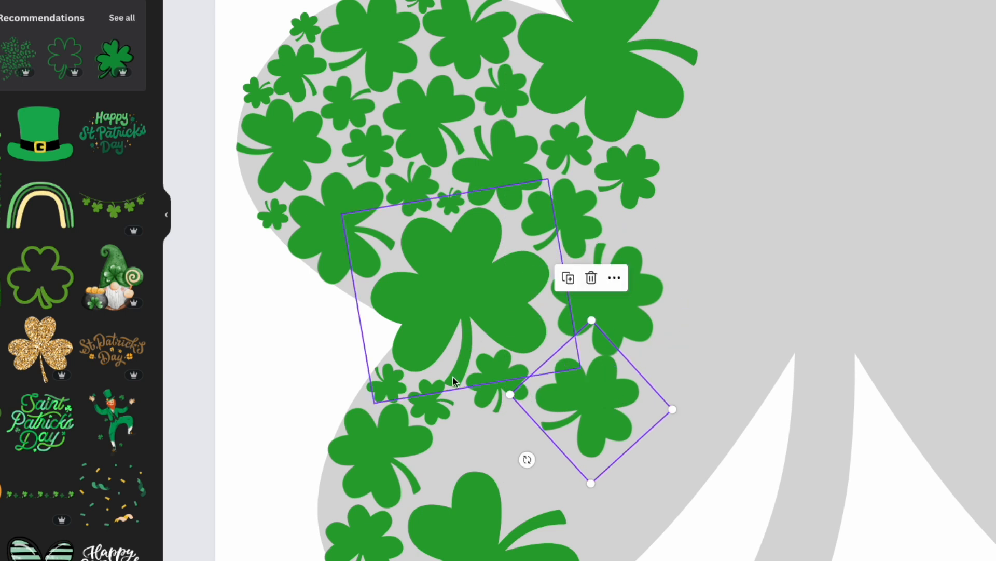
Rotate the small clover beside the large clover's stem so its own stem points upward, and nudge it into the gap
click(496, 385)
click(499, 387)
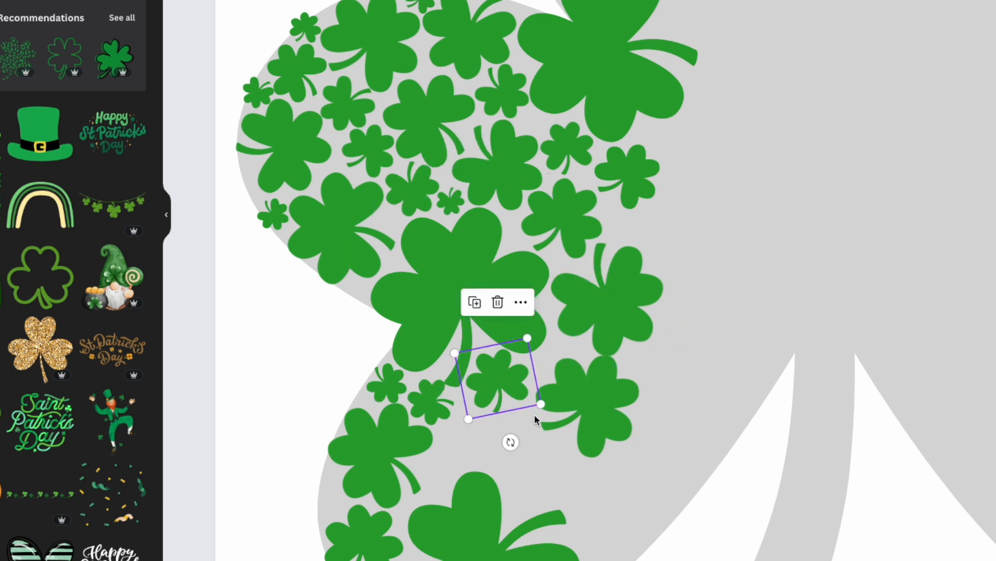
drag(511, 442, 439, 315)
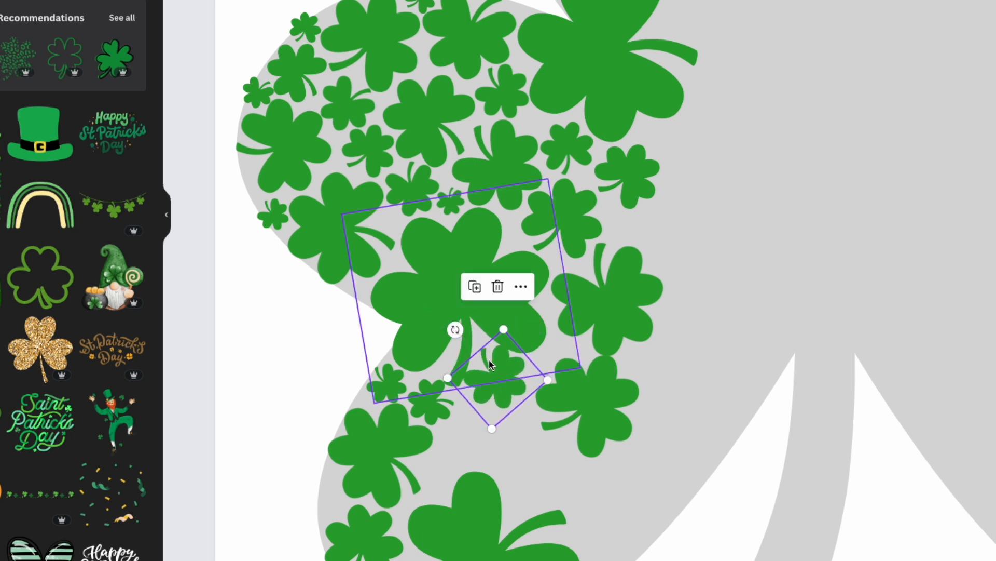
drag(501, 396, 504, 402)
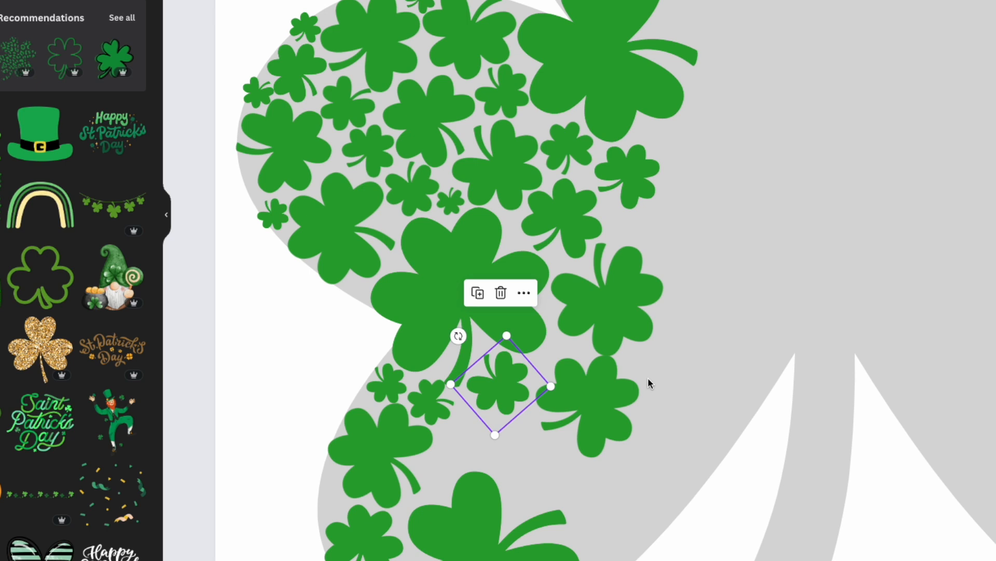
Shrink the bigger clover to the right of that small clover and rotate it so its stem points to the lower right
click(631, 439)
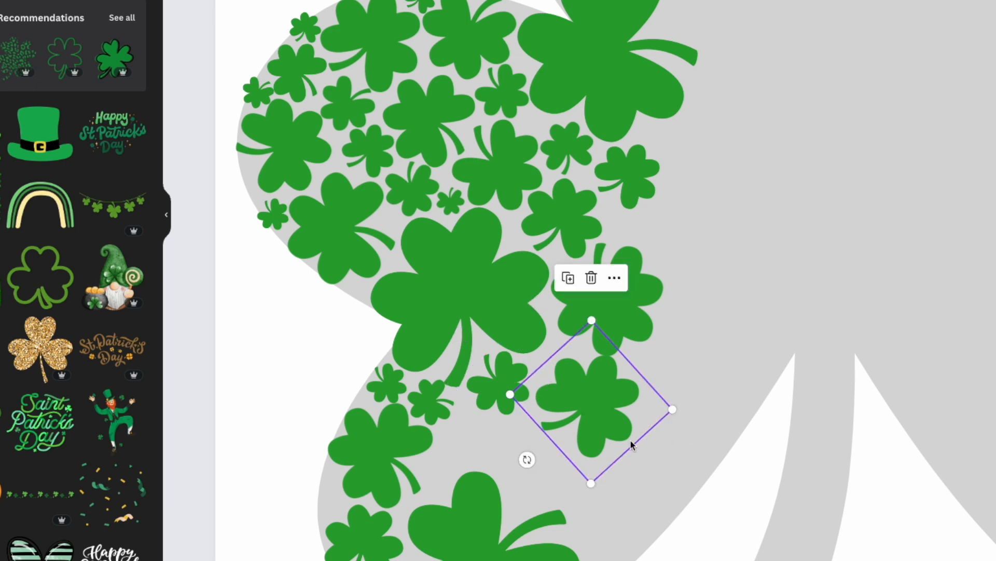
drag(527, 458, 568, 351)
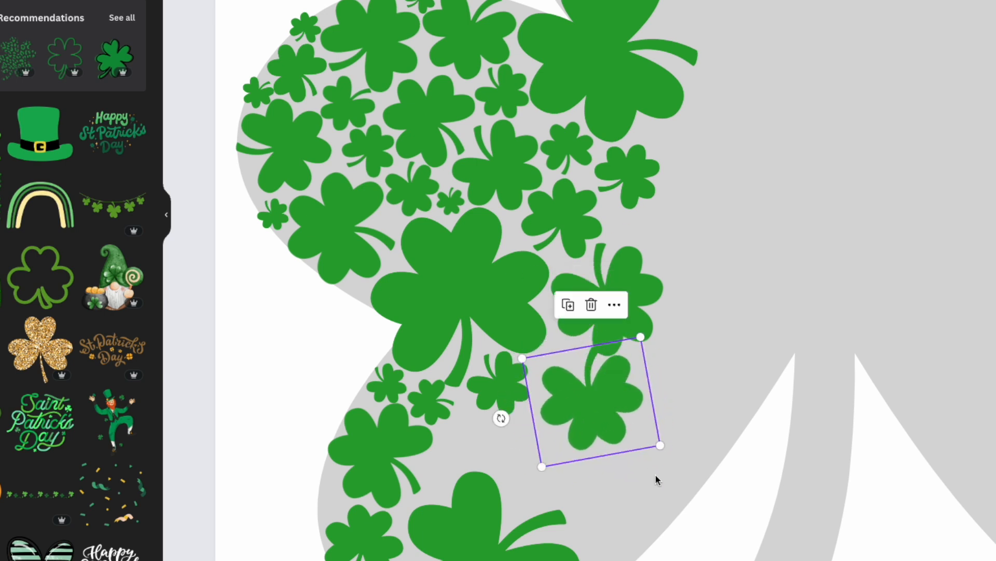
drag(661, 448, 618, 423)
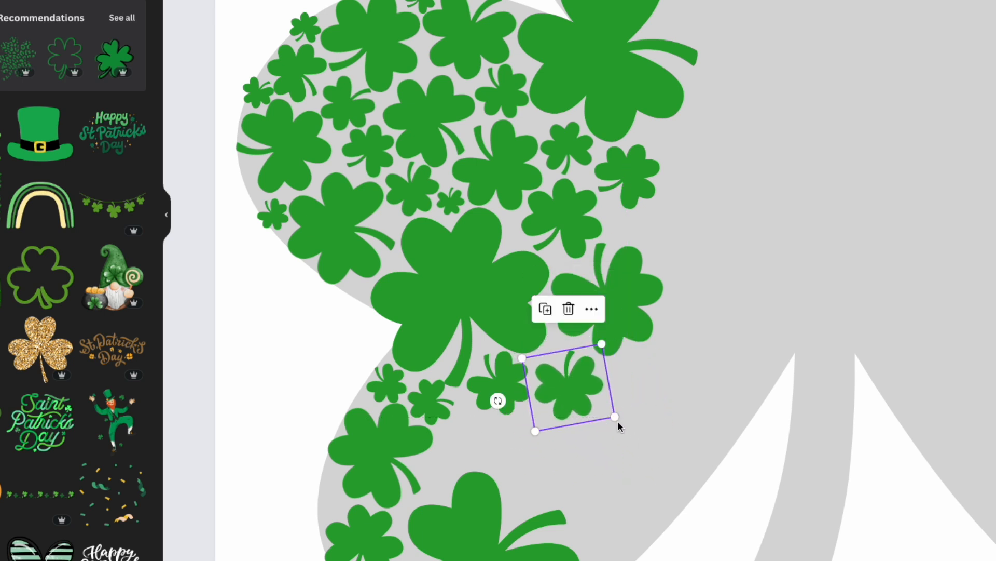
drag(497, 400, 597, 340)
Copy the shrunken clover into the space below it, then enlarge, rotate and reposition the copy
drag(573, 387, 537, 465)
drag(572, 424, 650, 410)
drag(552, 441, 535, 452)
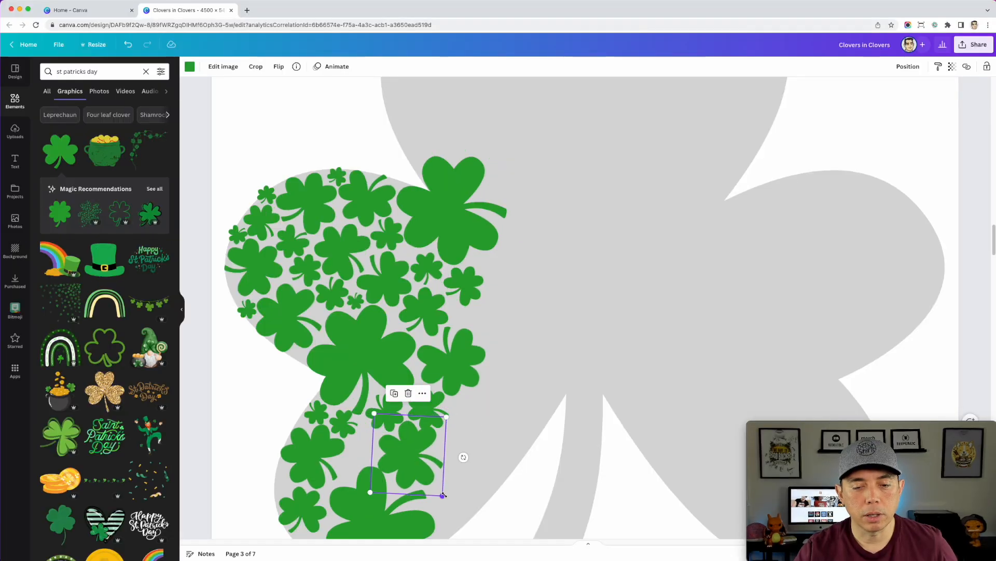
mouse_move(443, 495)
mouse_down()
mouse_move(423, 471)
mouse_move(435, 499)
mouse_up()
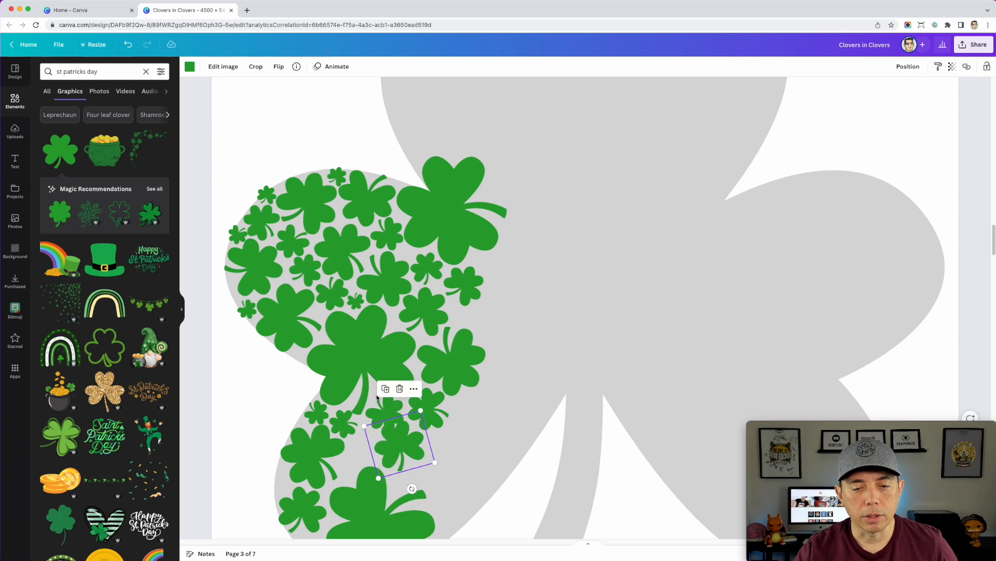
Copy this clover to the lower-left leaf's right edge, then shrink and rotate the copy to fit inside the edge
drag(435, 462, 469, 477)
scroll(506, 435, down, 1)
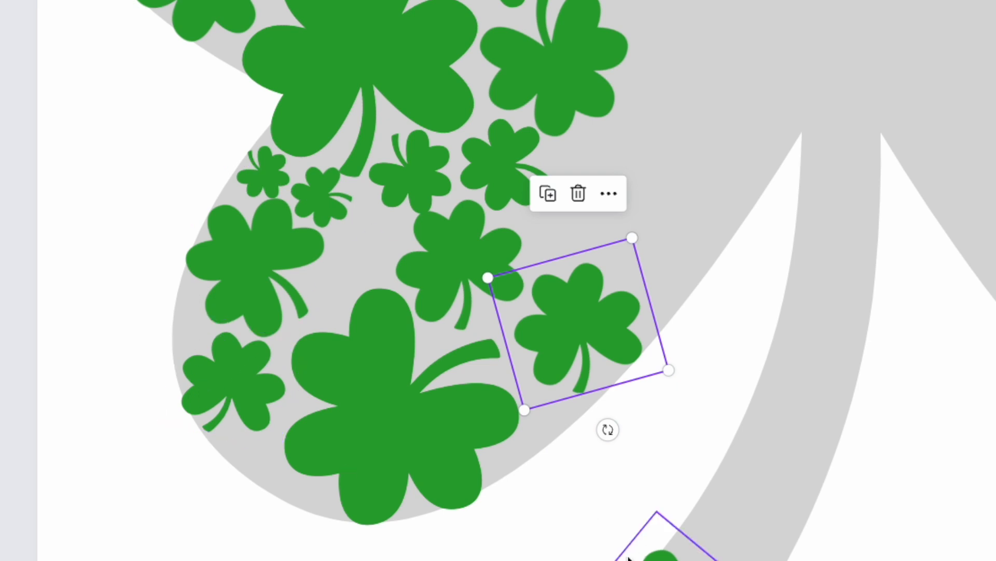
drag(571, 345, 562, 377)
drag(657, 399, 642, 395)
drag(590, 450, 614, 441)
Copy the edge clover farther up the leaf's right edge, rotate and shrink it, and duplicate it twice more toward the main stem's top
drag(595, 358, 668, 277)
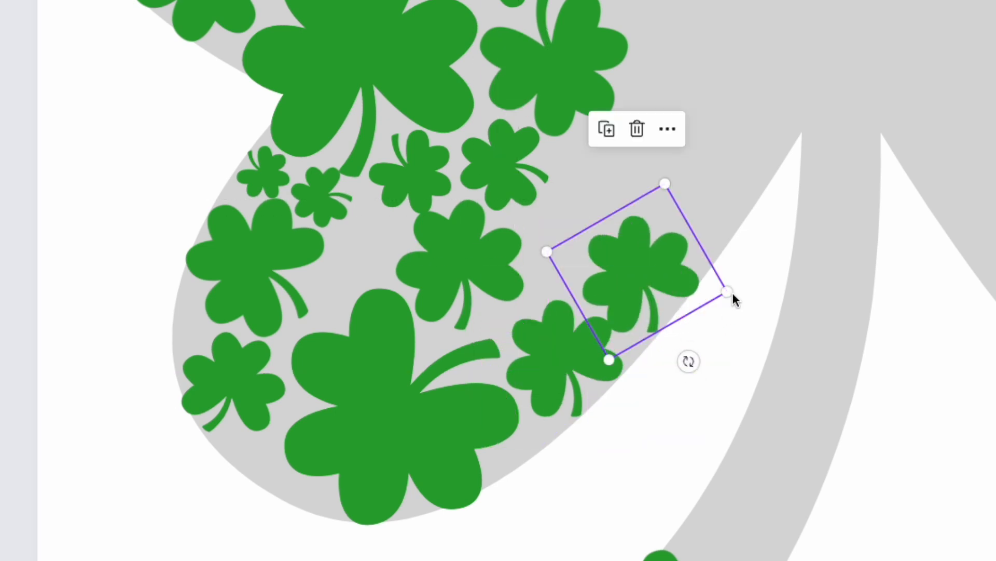
drag(726, 301, 540, 155)
drag(604, 258, 628, 273)
drag(586, 204, 689, 198)
drag(618, 278, 740, 118)
Rotate and enlarge the middle of the three edge copies and shift it to fill the space between its neighbors
click(720, 221)
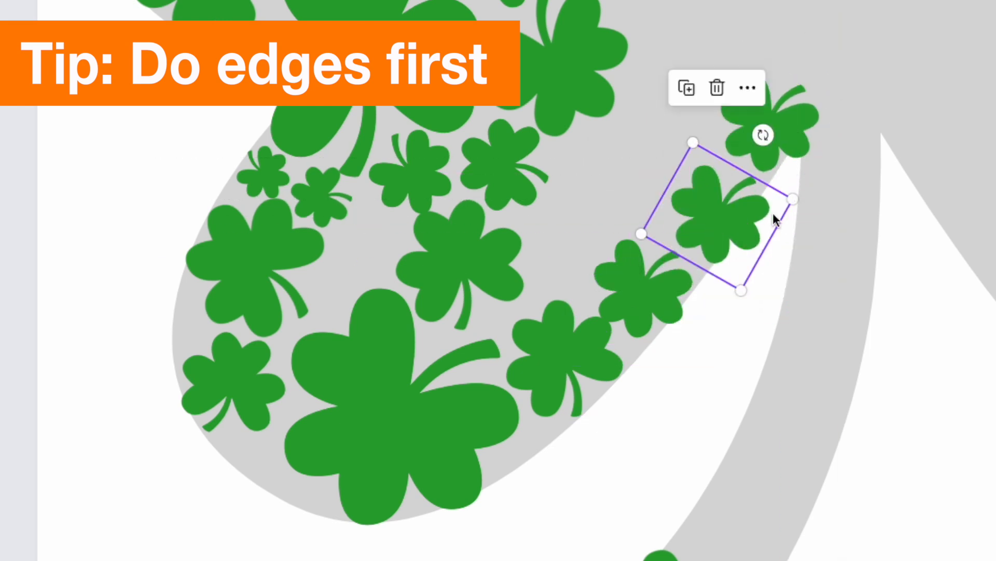
drag(762, 135, 656, 144)
drag(720, 136, 733, 64)
drag(725, 232, 709, 250)
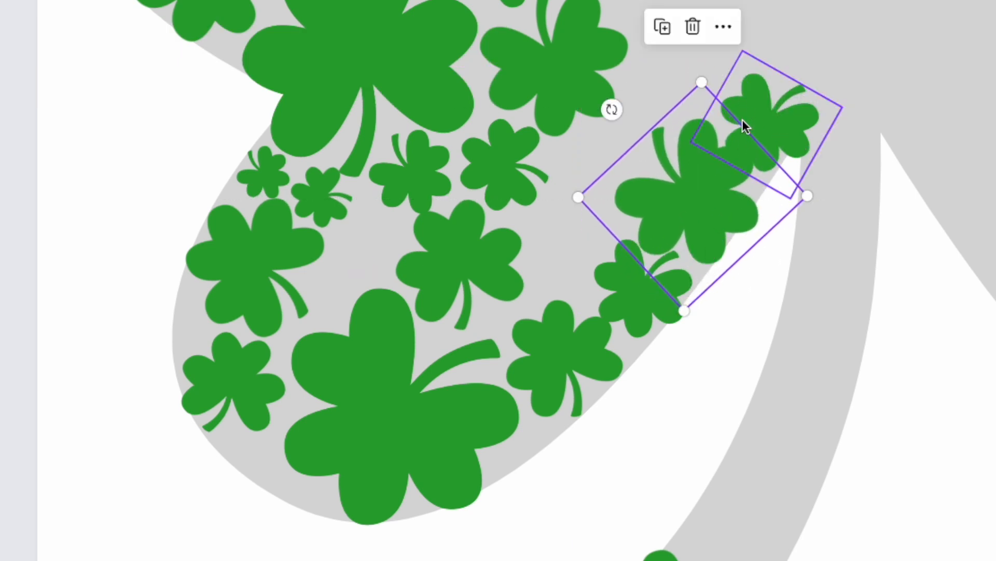
drag(699, 81, 700, 96)
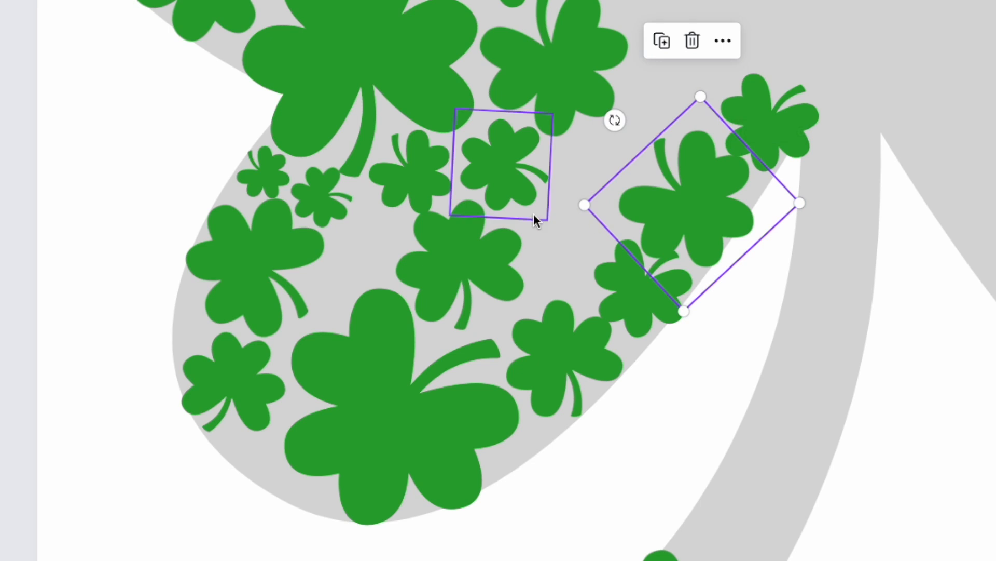
Copy the topmost edge clover into the gap above the large clover in the lower-left leaf, and shrink it to fit
click(789, 109)
drag(789, 109, 386, 247)
drag(389, 334, 379, 302)
drag(360, 258, 366, 258)
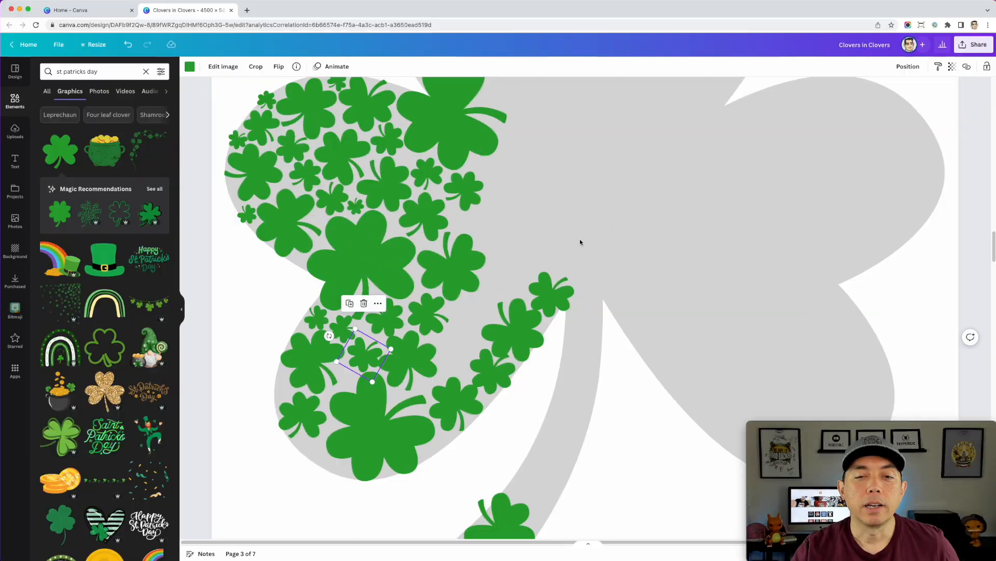
Examine the clover fill on page 3 and compare it with the more completely filled left leaves and stem on page 4
key(alt)
scroll(834, 41, down, 1)
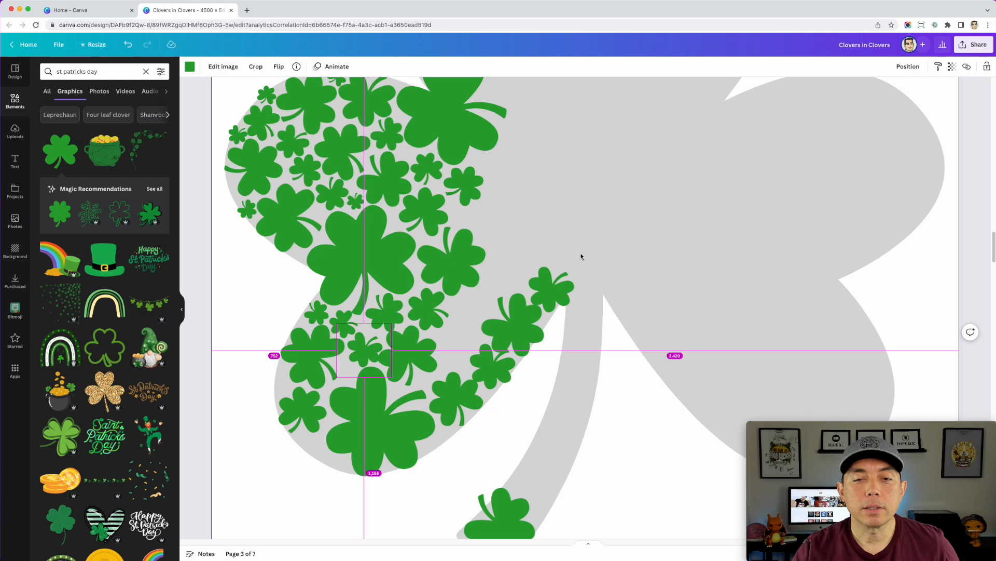
scroll(581, 256, up, 1)
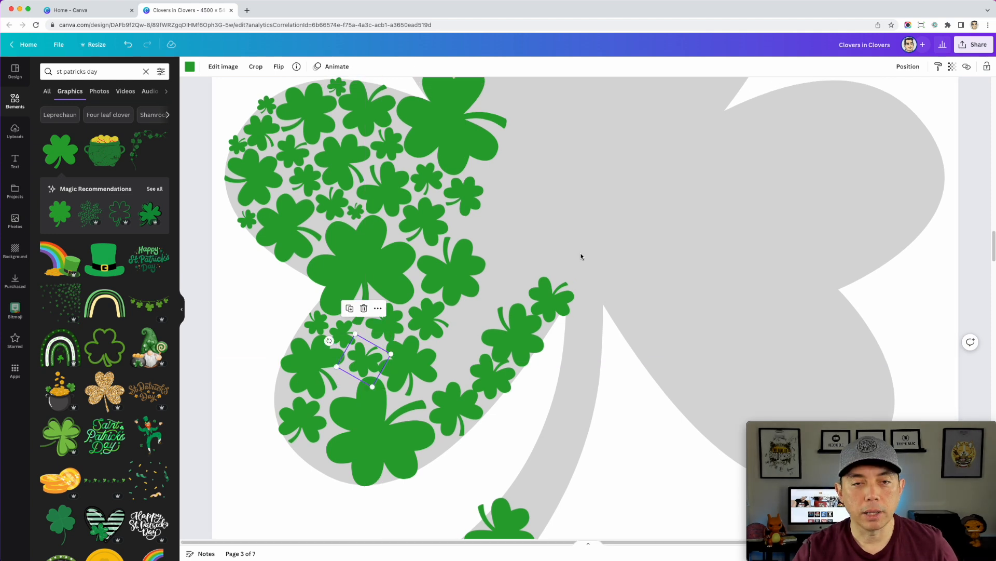
scroll(582, 256, down, 5)
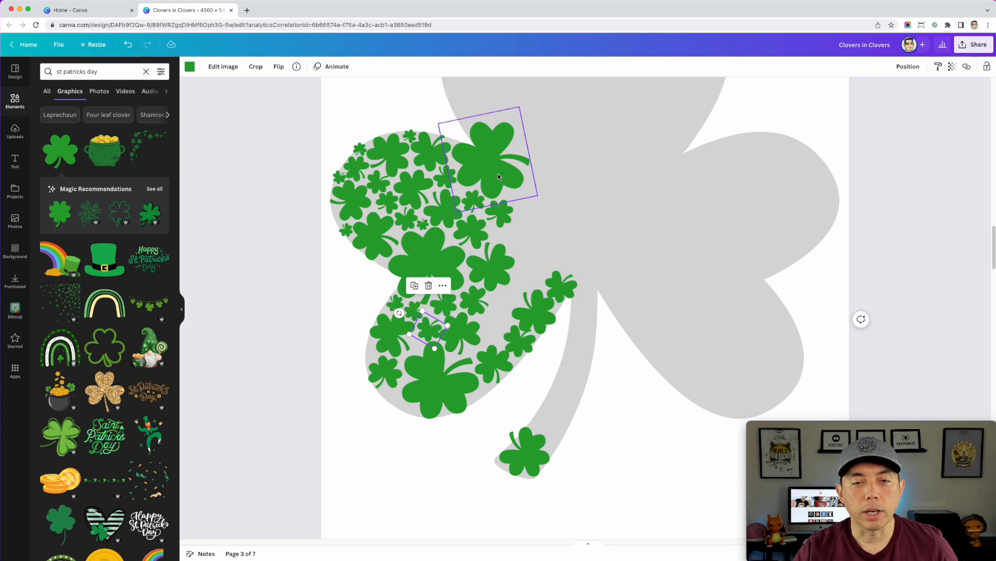
scroll(645, 337, down, 5)
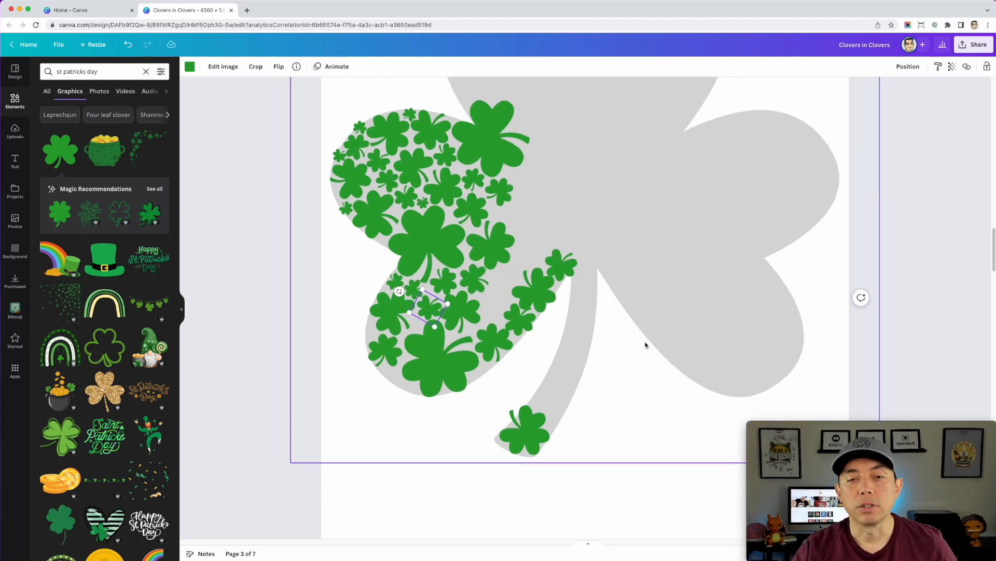
scroll(646, 345, down, 8)
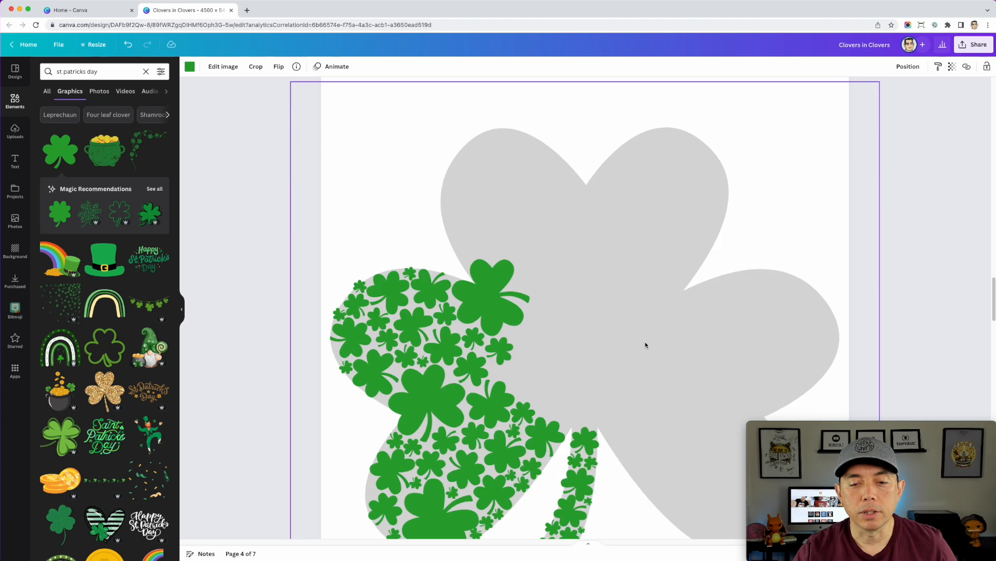
scroll(646, 345, down, 2)
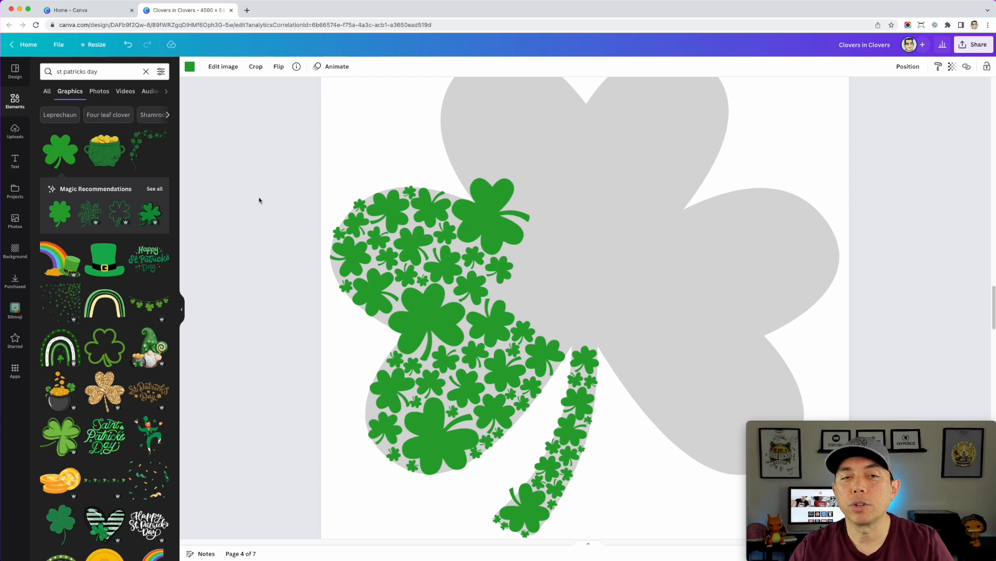
scroll(394, 275, up, 1)
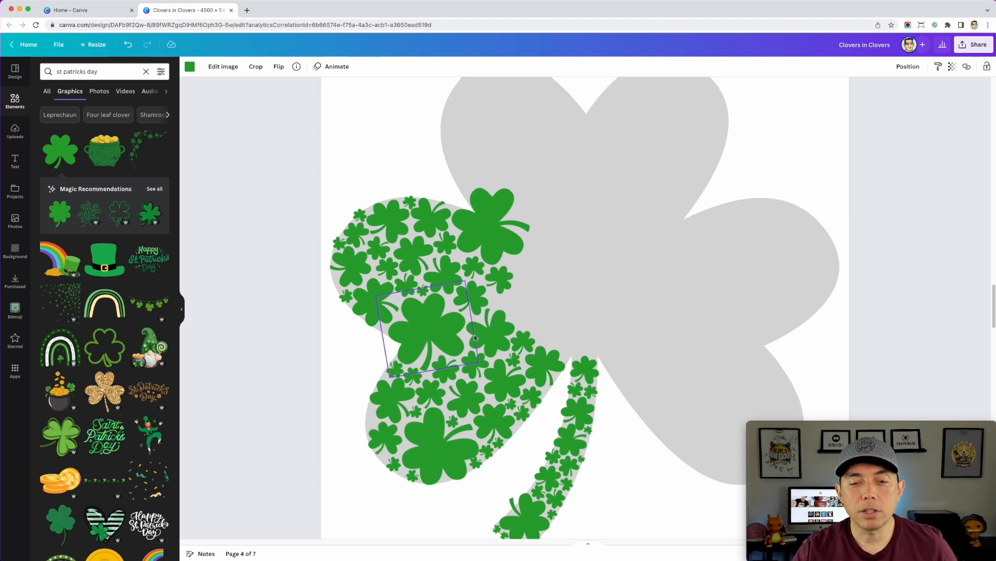
scroll(510, 259, up, 1)
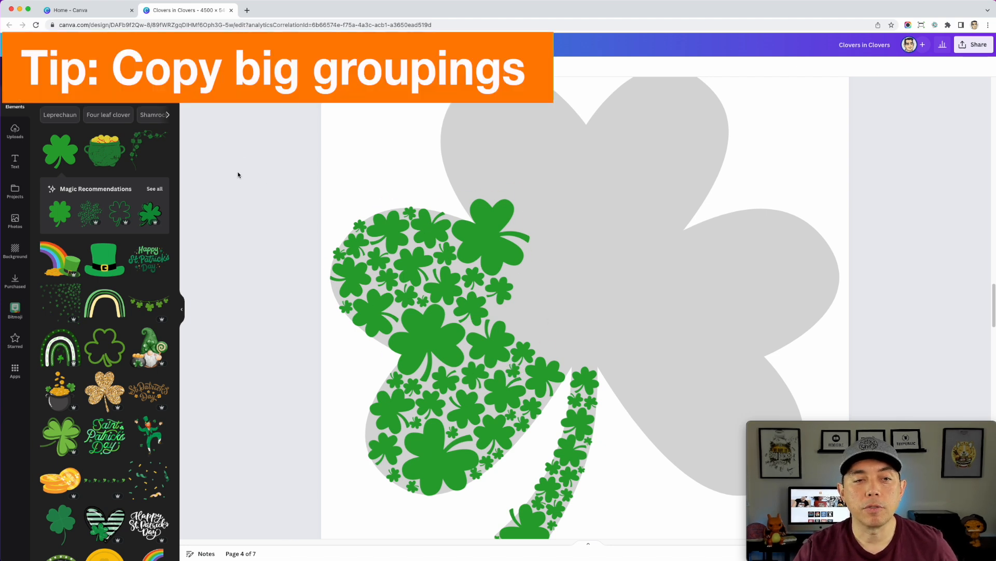
On page 4, select all the green clovers in the two left leaves, leaving out the gray background shape and the stem clovers
drag(234, 165, 573, 497)
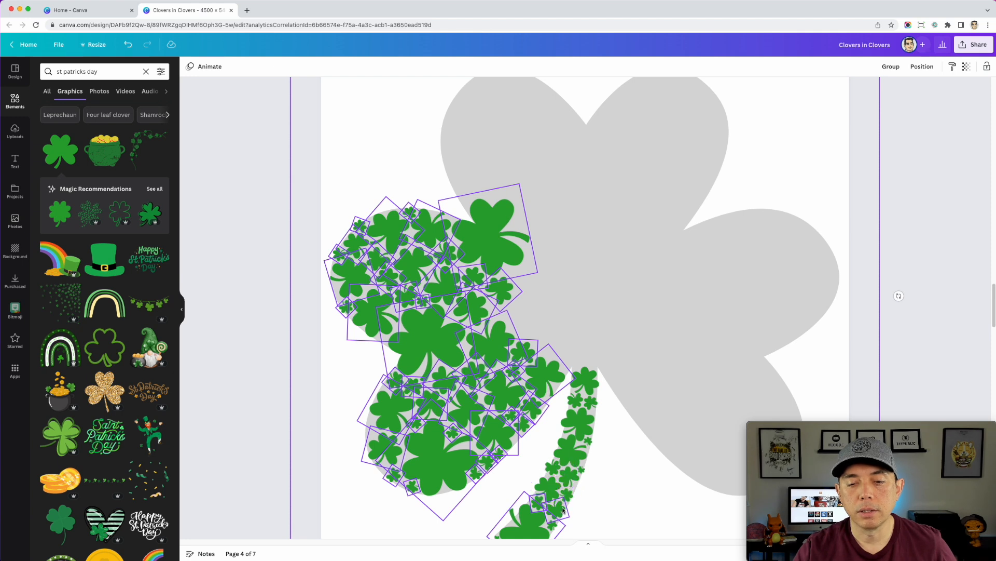
scroll(597, 458, down, 1)
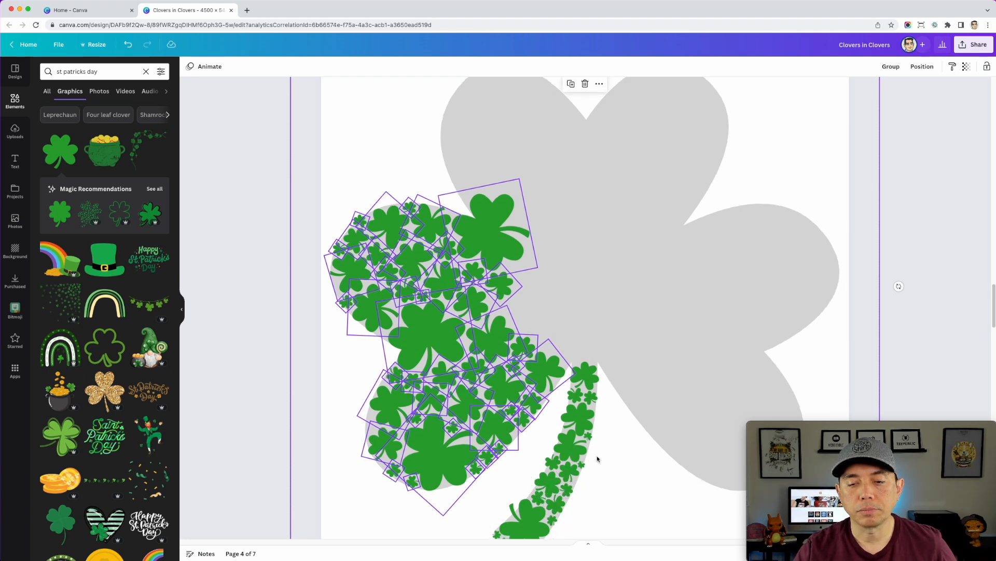
scroll(598, 459, up, 1)
scroll(612, 367, up, 3)
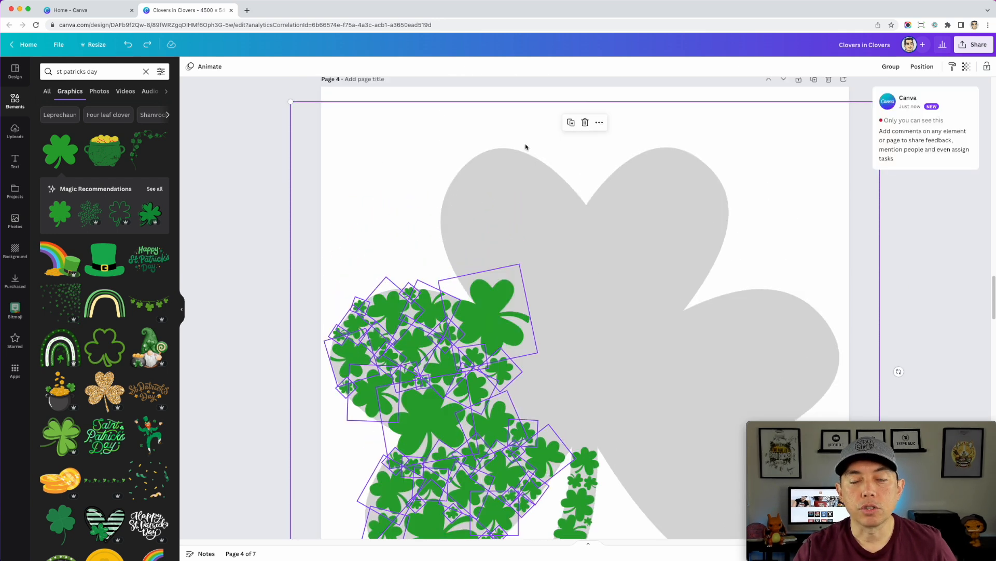
shift+click(507, 170)
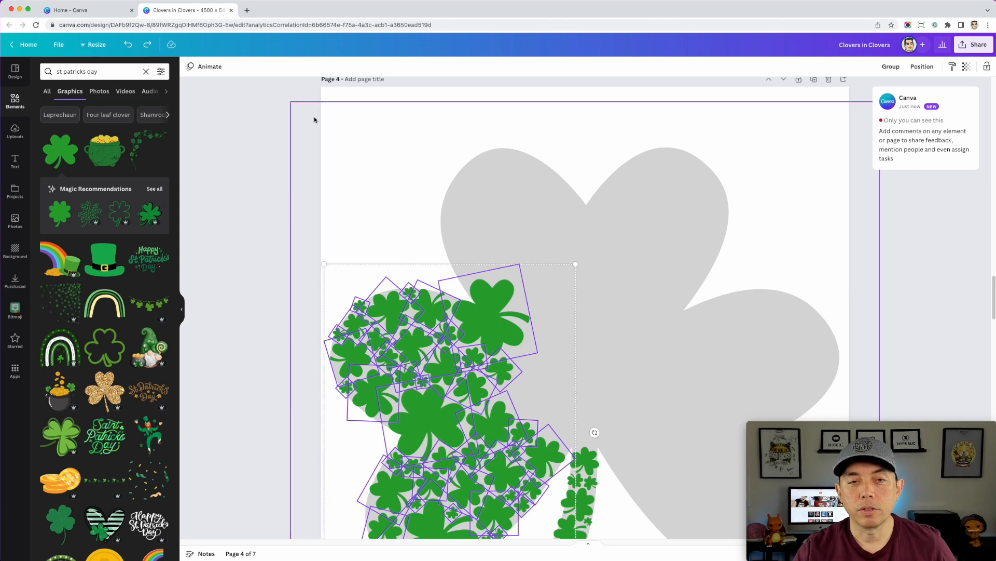
Copy the selected clover grouping, rotate the copy to match the top leaves, and position it over them
scroll(374, 238, down, 1)
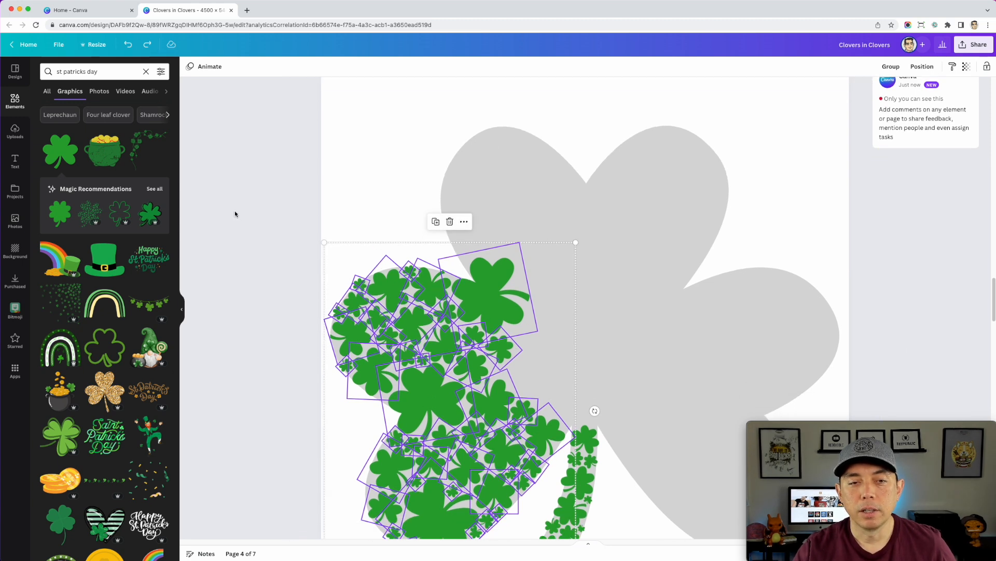
scroll(328, 233, down, 1)
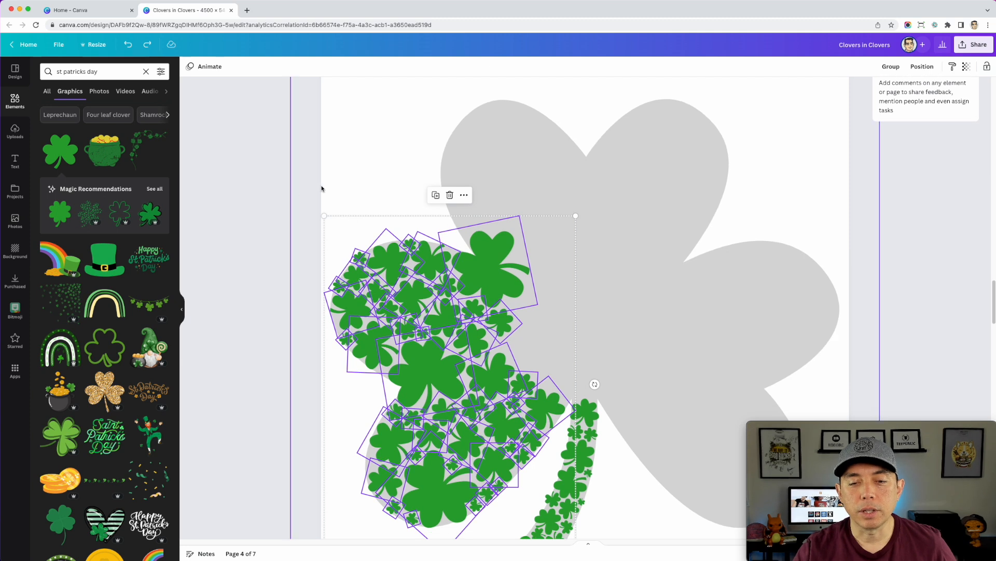
scroll(323, 187, down, 1)
scroll(396, 204, up, 3)
scroll(569, 288, down, 1)
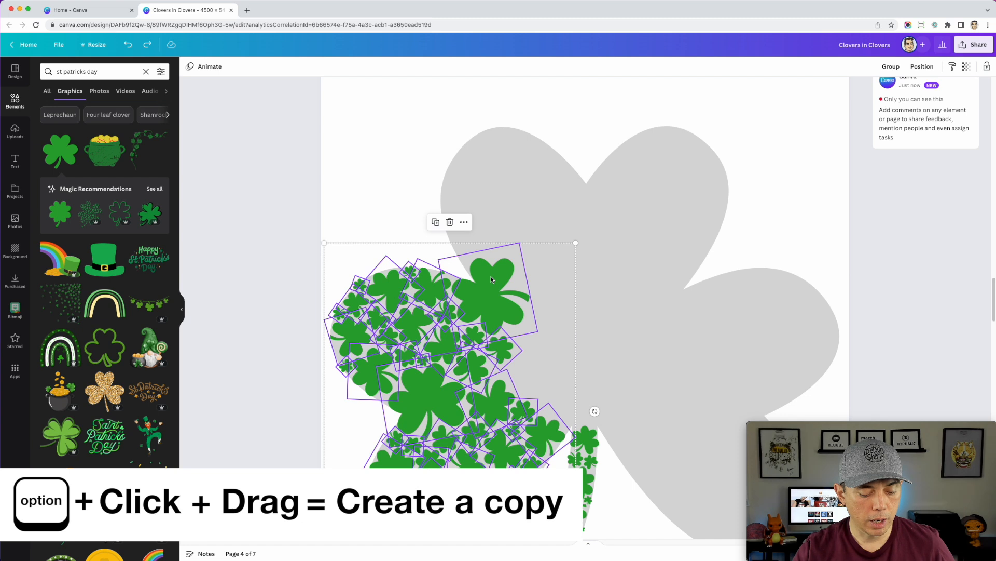
drag(491, 279, 672, 180)
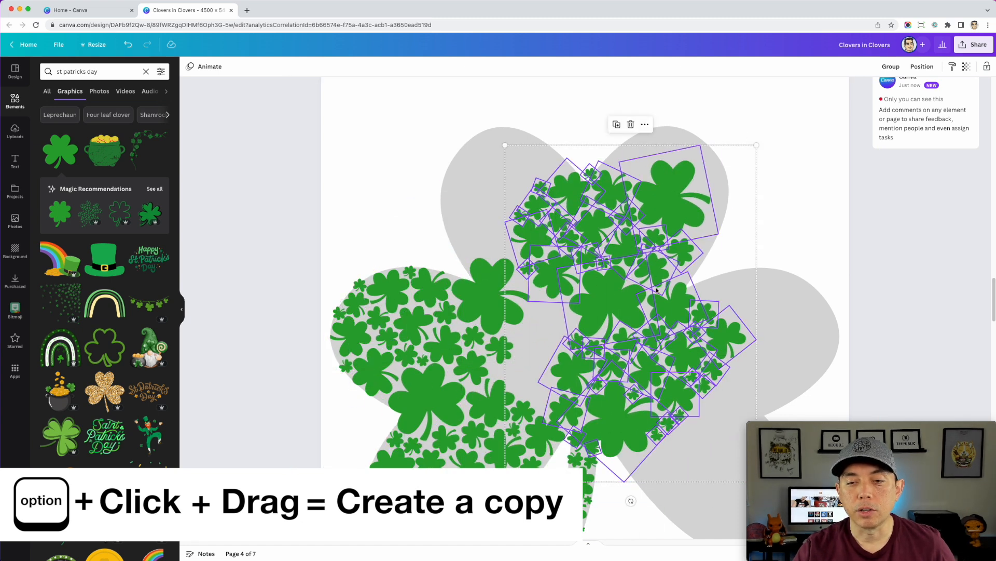
drag(631, 501, 447, 271)
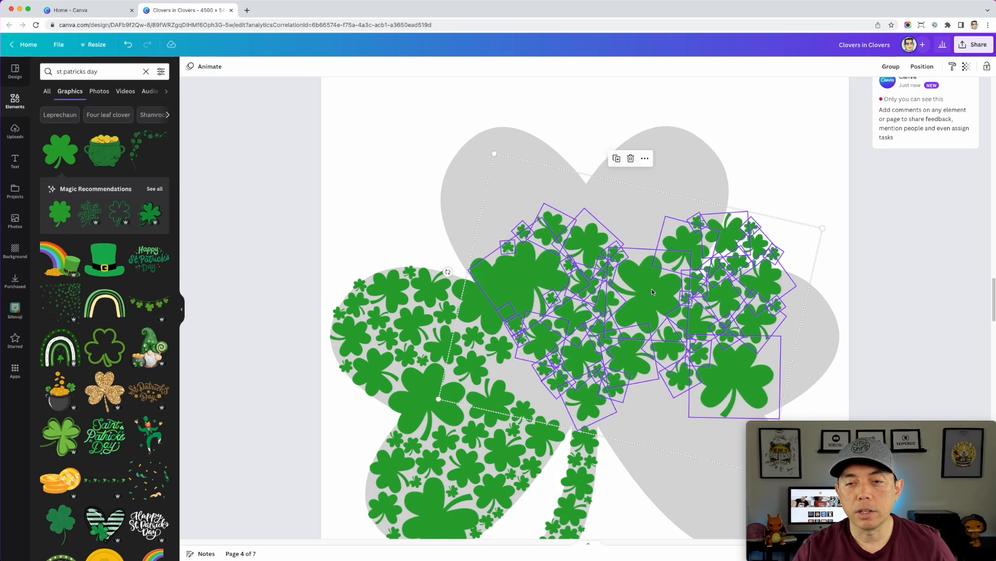
drag(654, 287, 626, 260)
Duplicate the clover grouping again, rotate the new copy to match the right leaves, and position it over them
key(alt)
scroll(624, 376, down, 5)
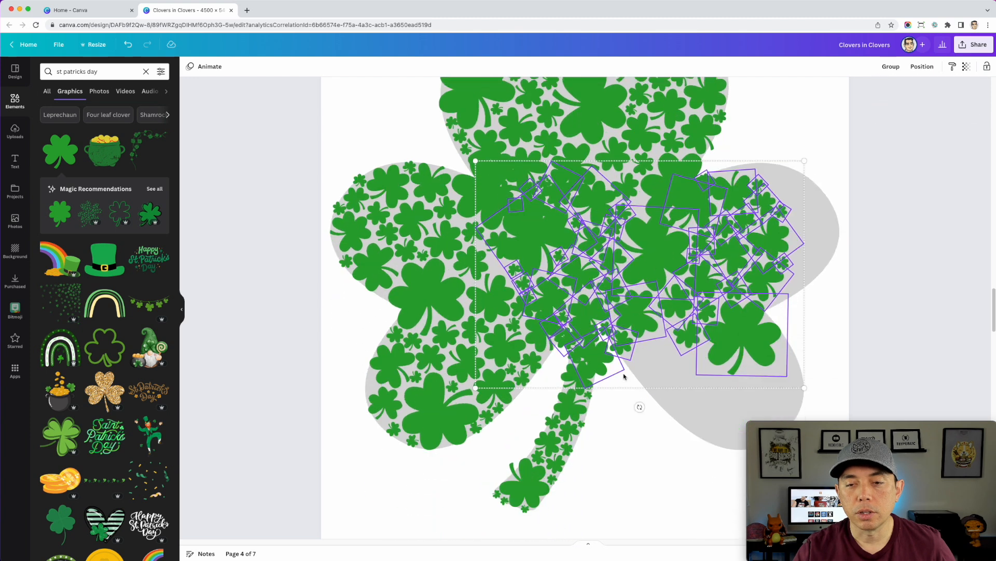
drag(640, 402, 501, 262)
drag(714, 234, 799, 260)
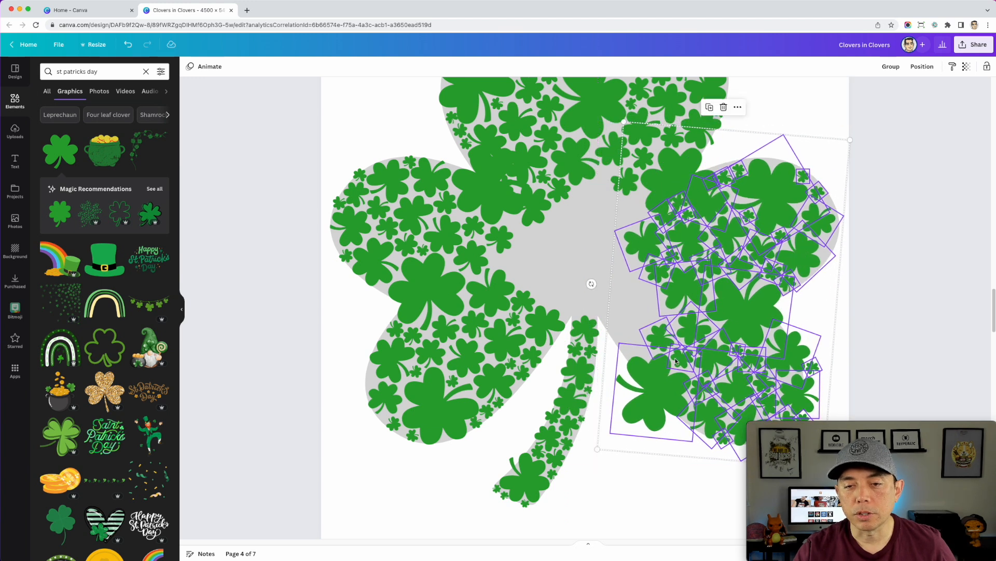
drag(589, 280, 594, 268)
drag(783, 211, 779, 207)
scroll(753, 242, down, 3)
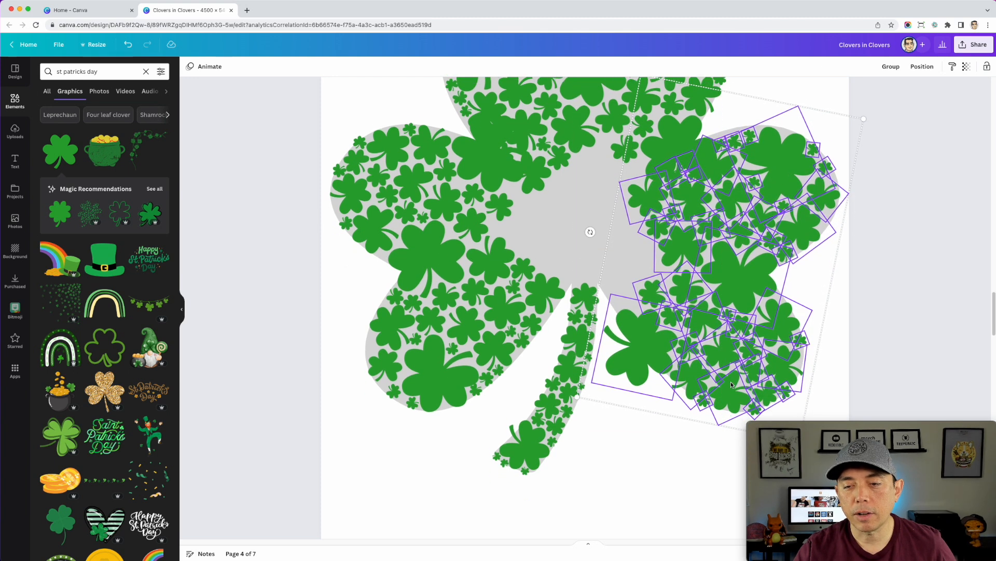
scroll(688, 338, up, 3)
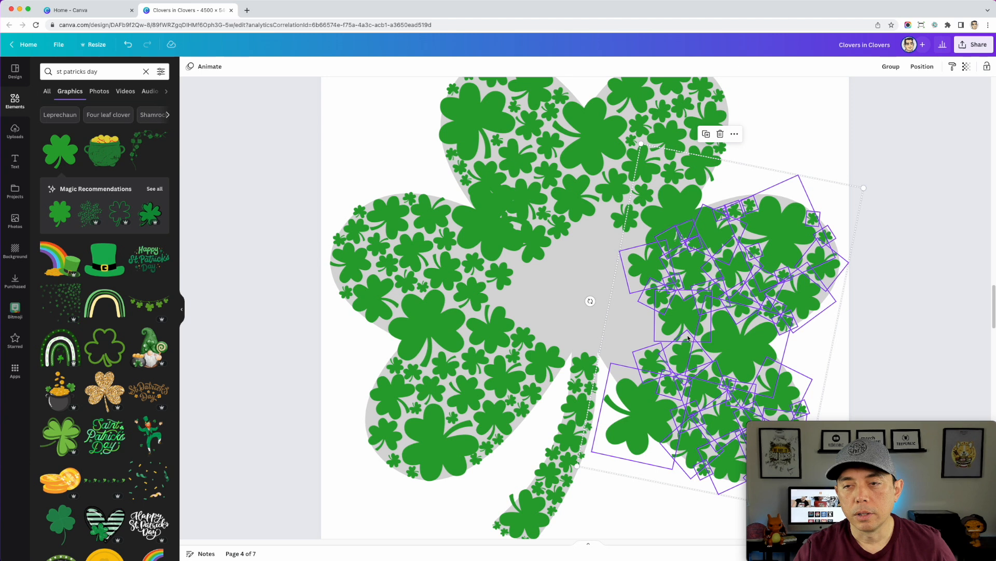
drag(770, 242, 769, 241)
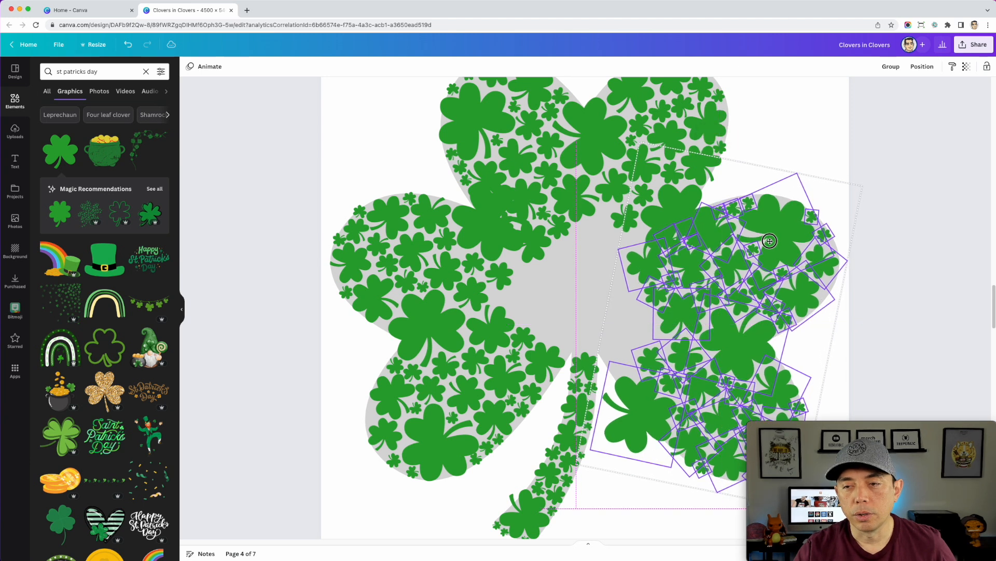
Delete the large clover that spills outside the lower-right leaf beside the stem
scroll(670, 401, down, 3)
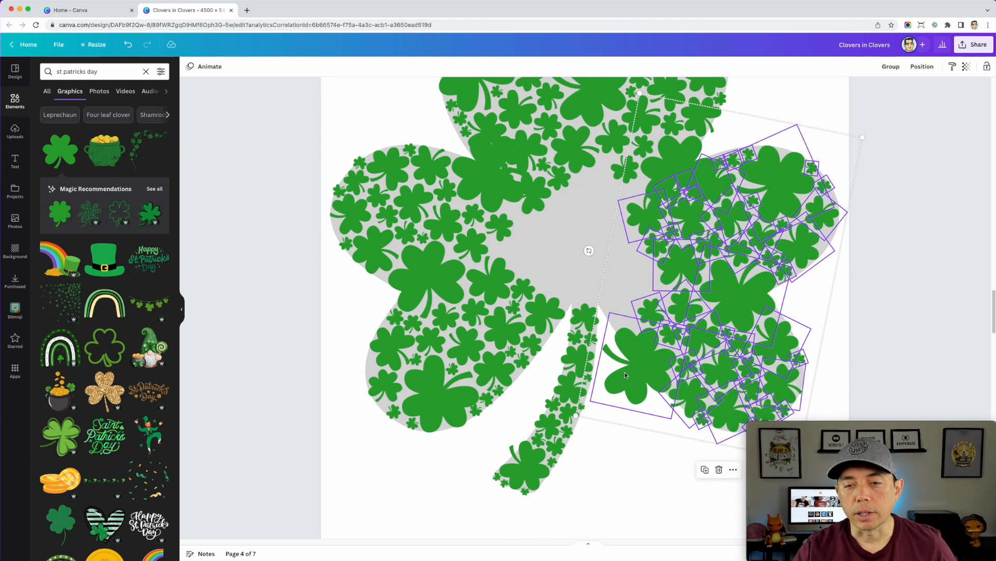
click(610, 483)
click(625, 368)
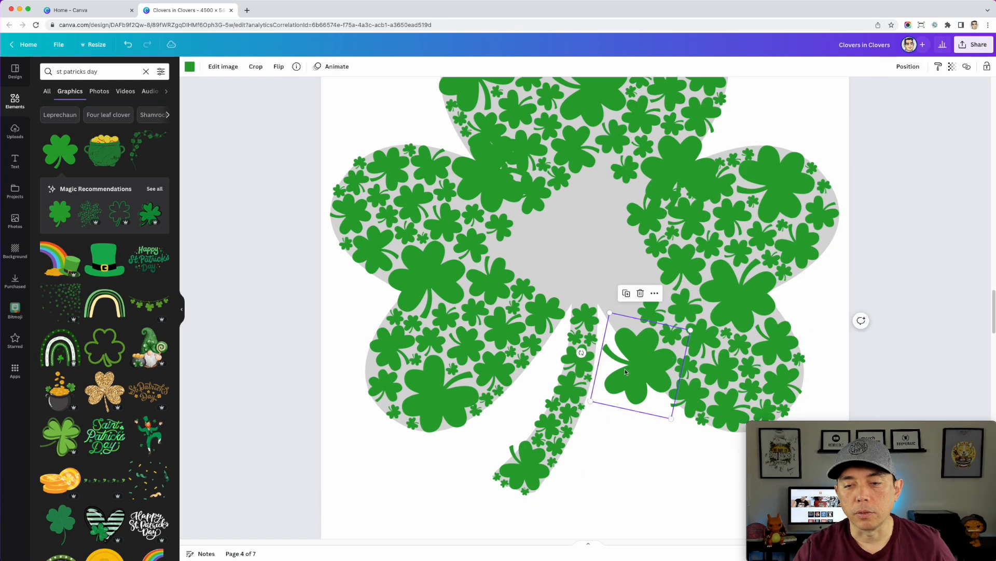
key(Delete)
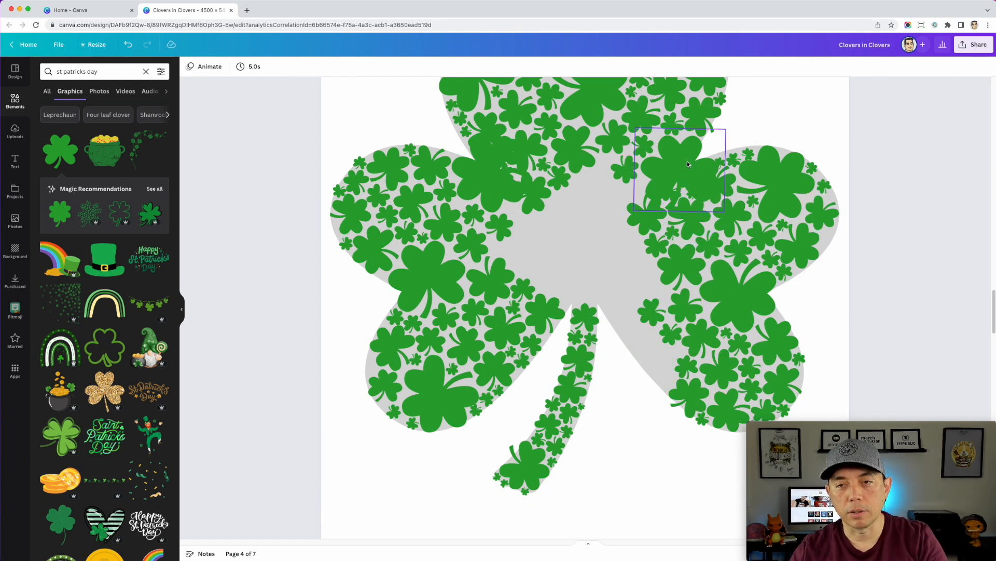
Delete the large clover overlapping other clovers where the top-right and right leaves meet
click(688, 161)
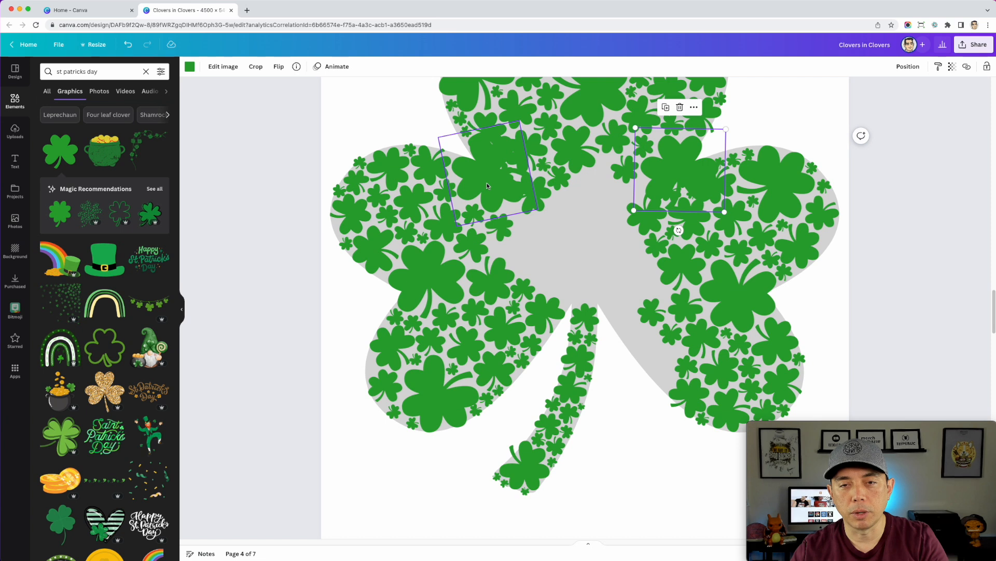
click(533, 196)
scroll(642, 221, up, 2)
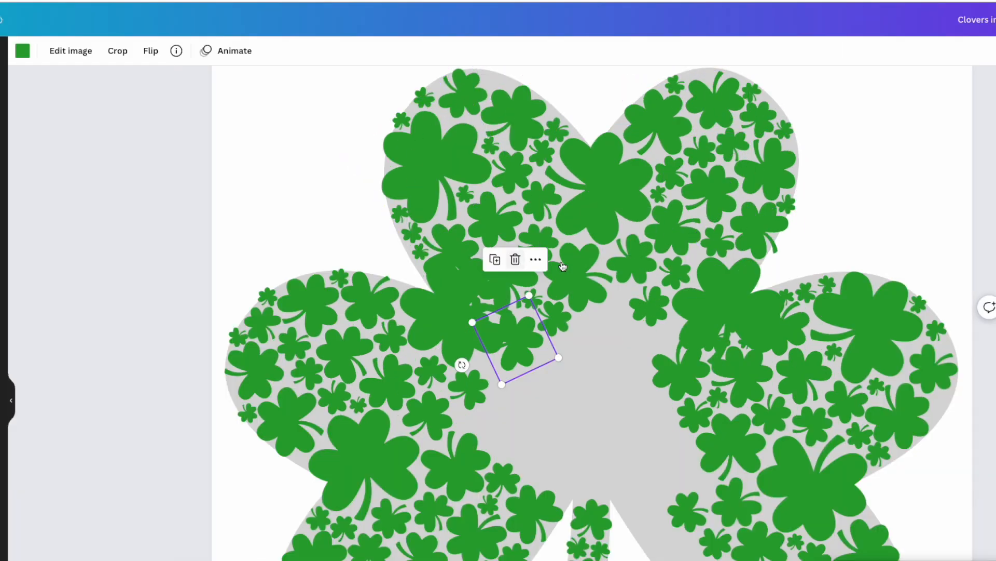
scroll(566, 280, down, 1)
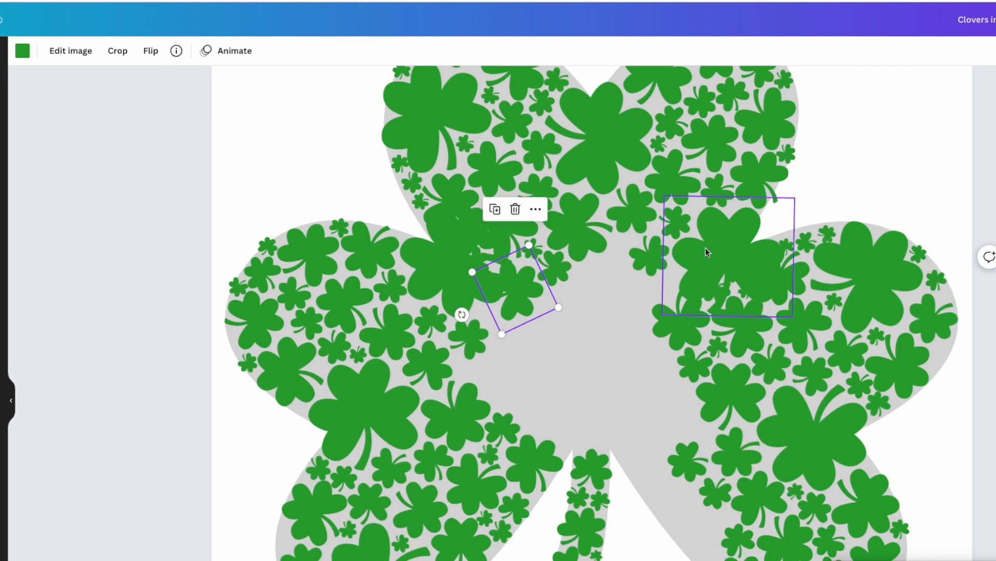
click(727, 248)
key(Delete)
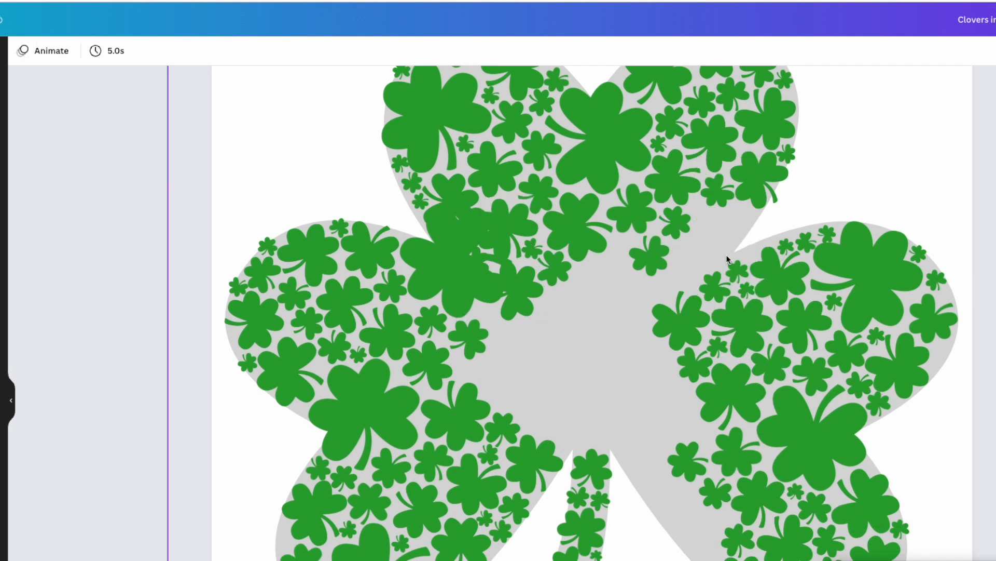
Delete the smaller clovers overlapping the large clover between the left and top-left leaves
drag(519, 293, 455, 195)
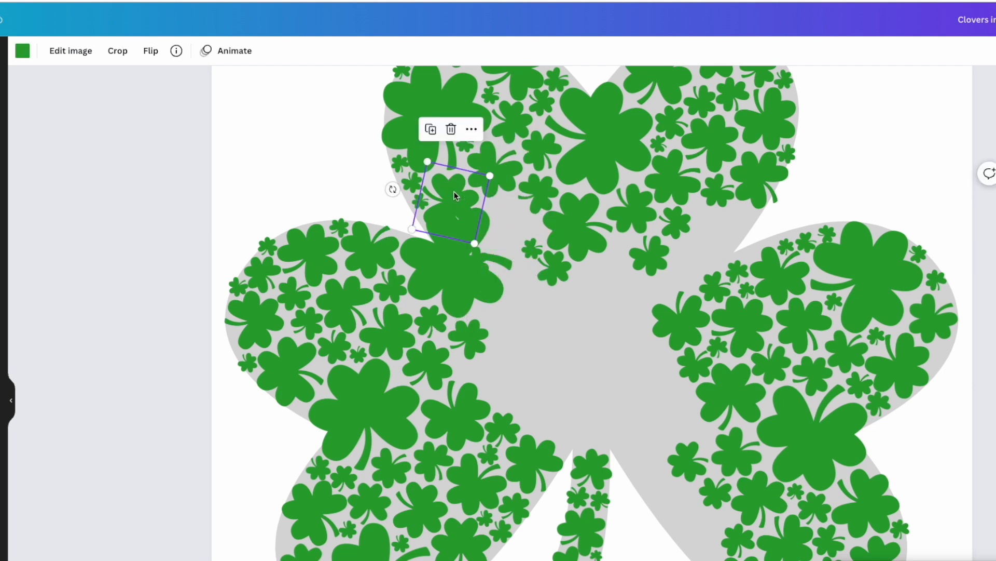
key(Delete)
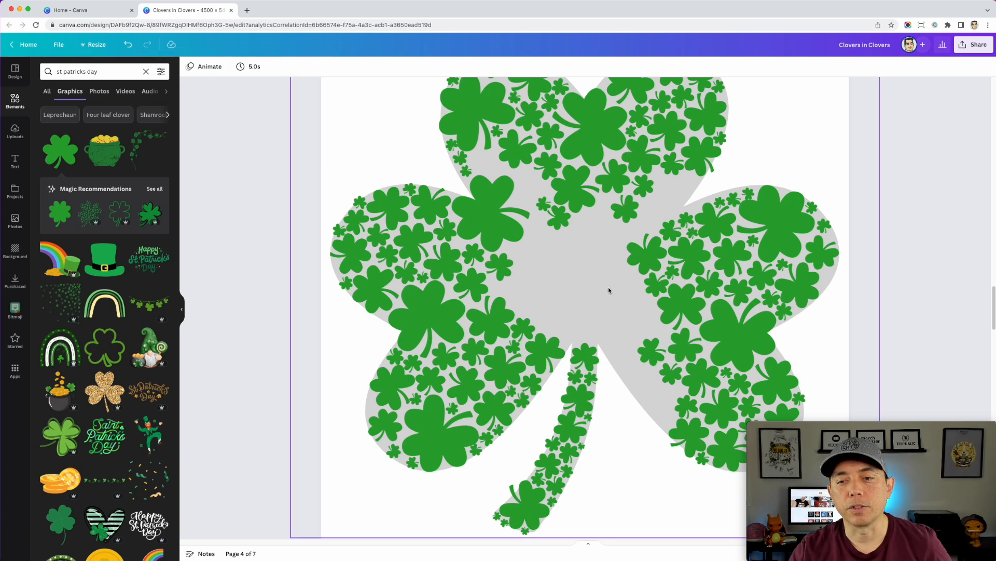
scroll(609, 290, down, 1)
scroll(577, 283, up, 2)
scroll(576, 279, down, 2)
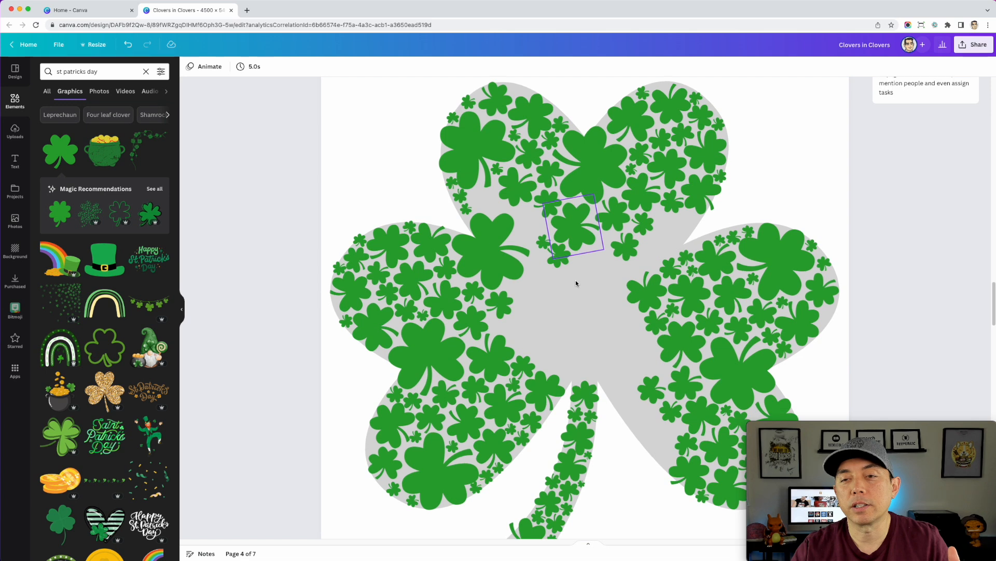
Duplicate the small clover at the top of the top-right leaf and place the copy in the gap along the top-left leaf's upper edge
scroll(618, 333, down, 2)
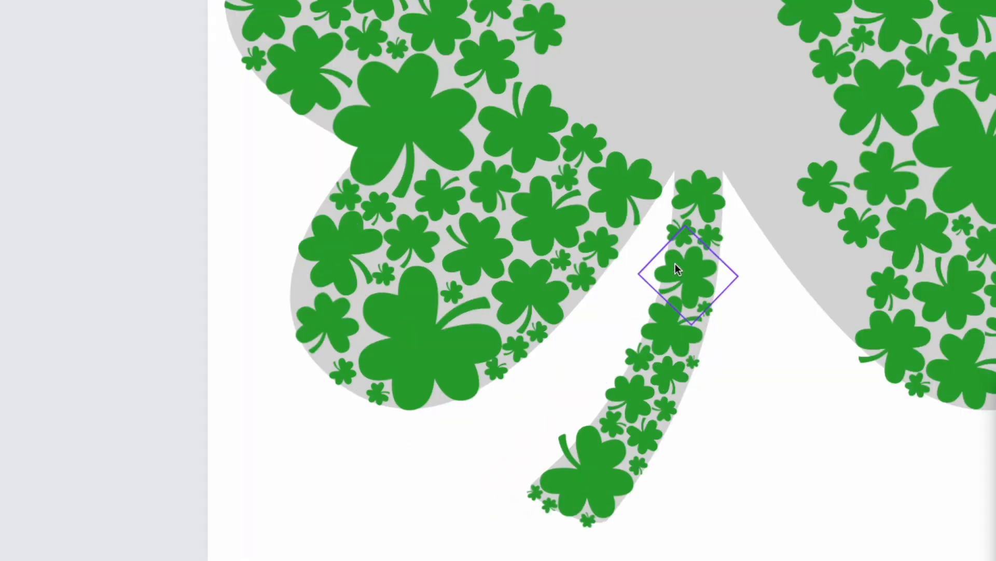
scroll(690, 240, down, 1)
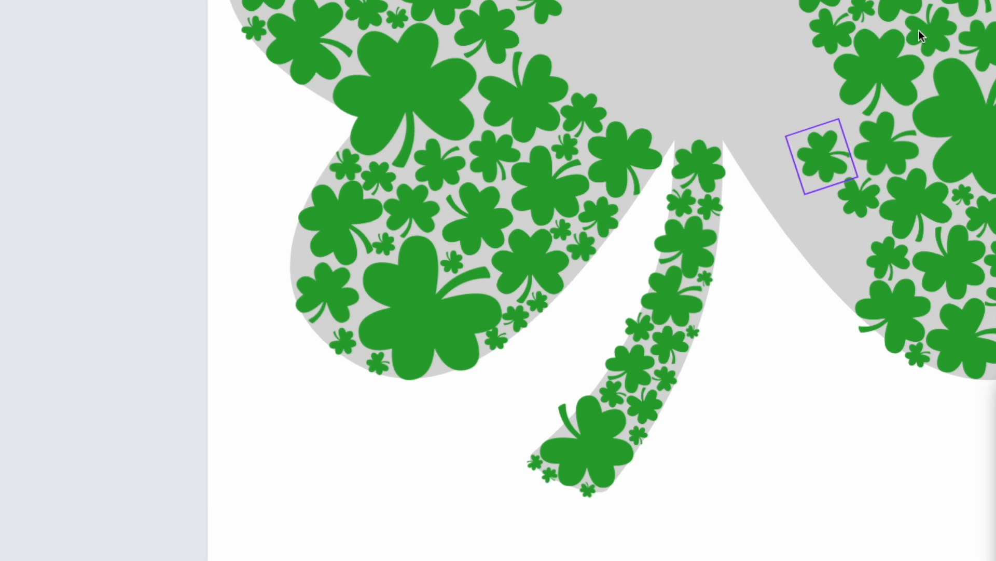
scroll(720, 174, up, 1)
scroll(720, 174, up, 2)
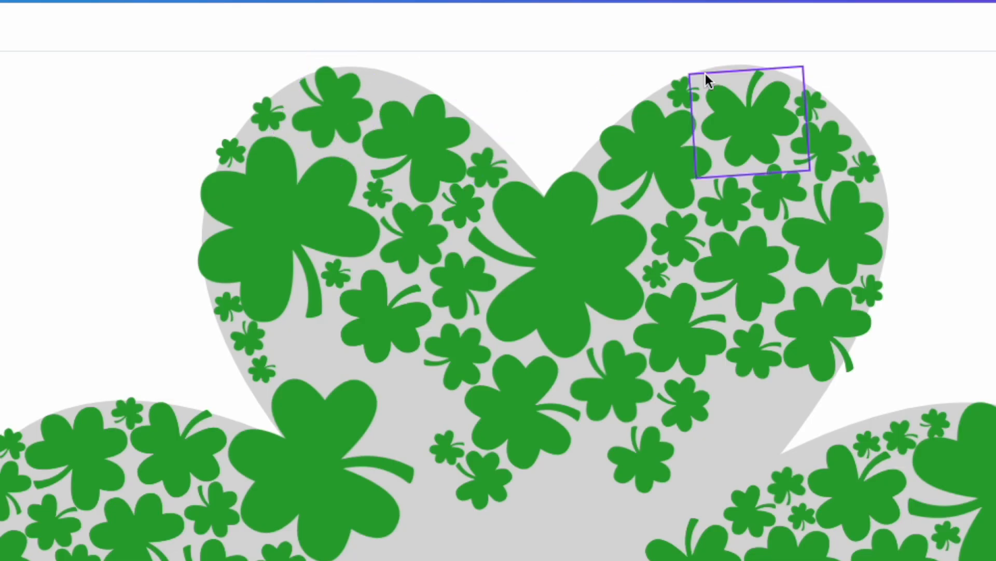
click(686, 91)
drag(686, 90, 388, 83)
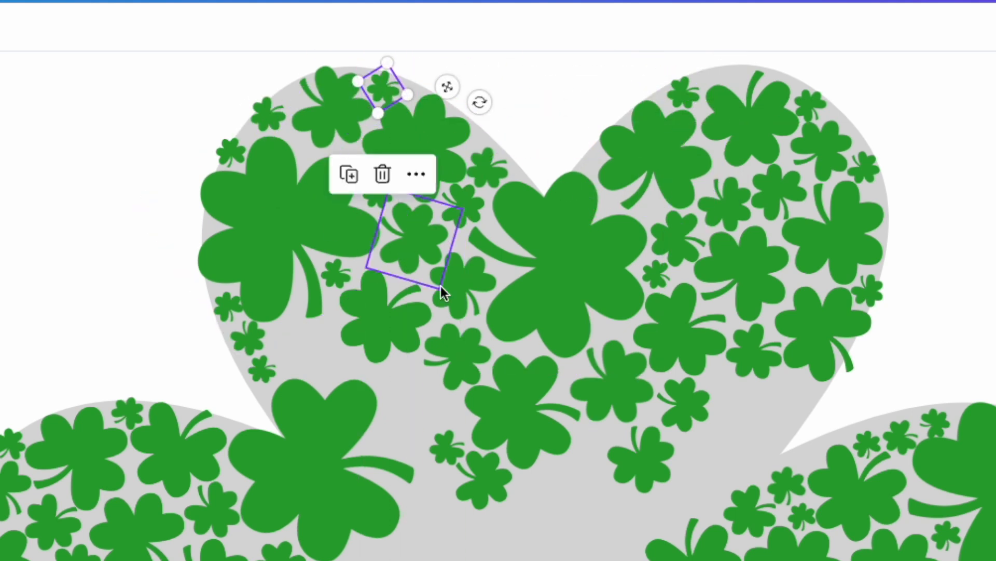
On page 5, select the big gray background clover and delete it, leaving only the green clovers
scroll(951, 307, down, 1)
scroll(952, 300, down, 1)
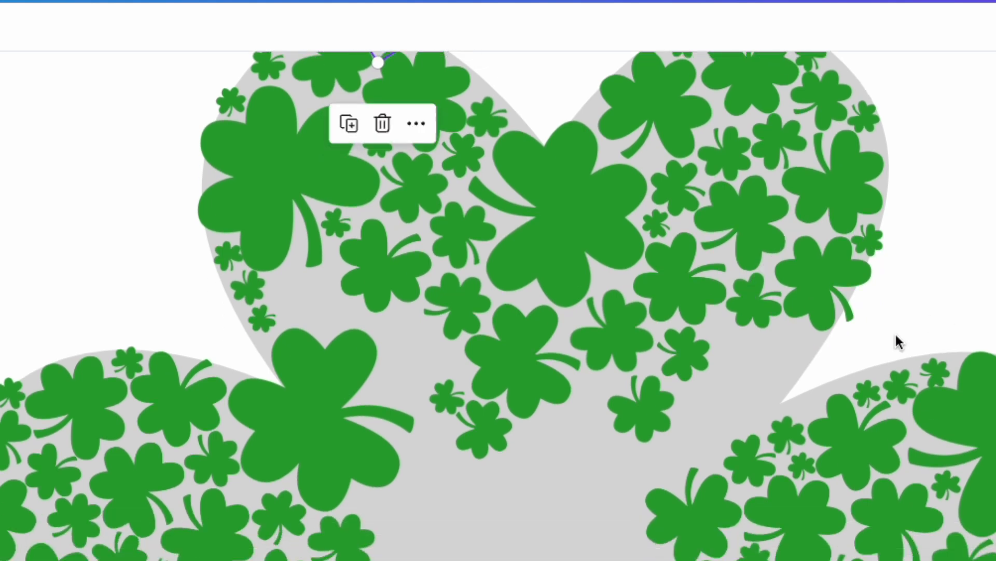
click(941, 294)
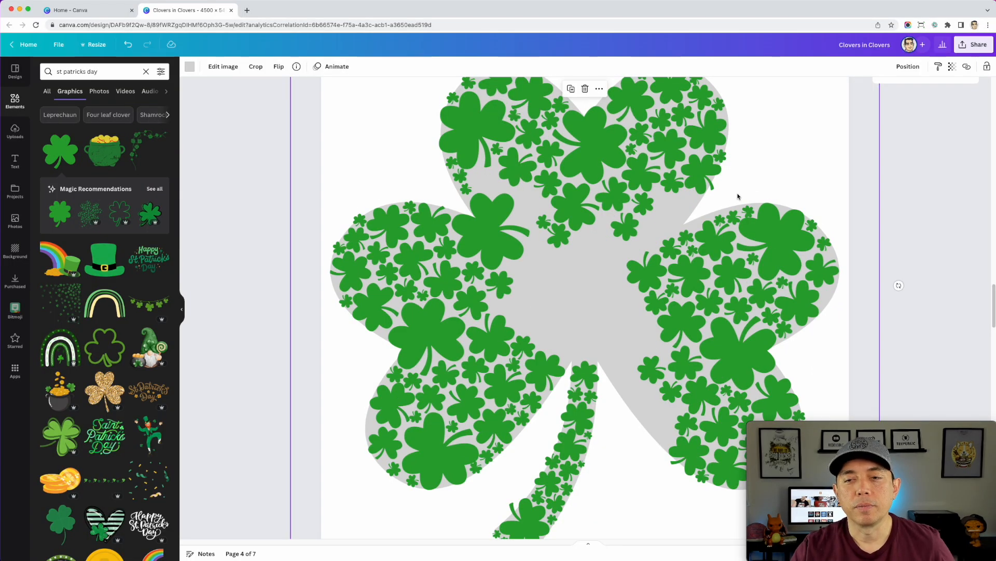
scroll(737, 193, down, 3)
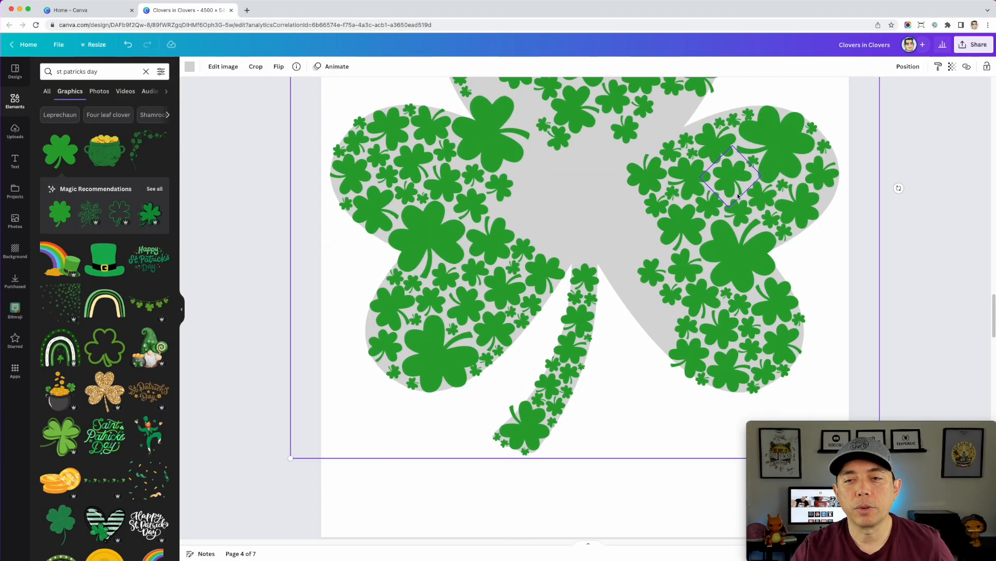
scroll(676, 170, down, 3)
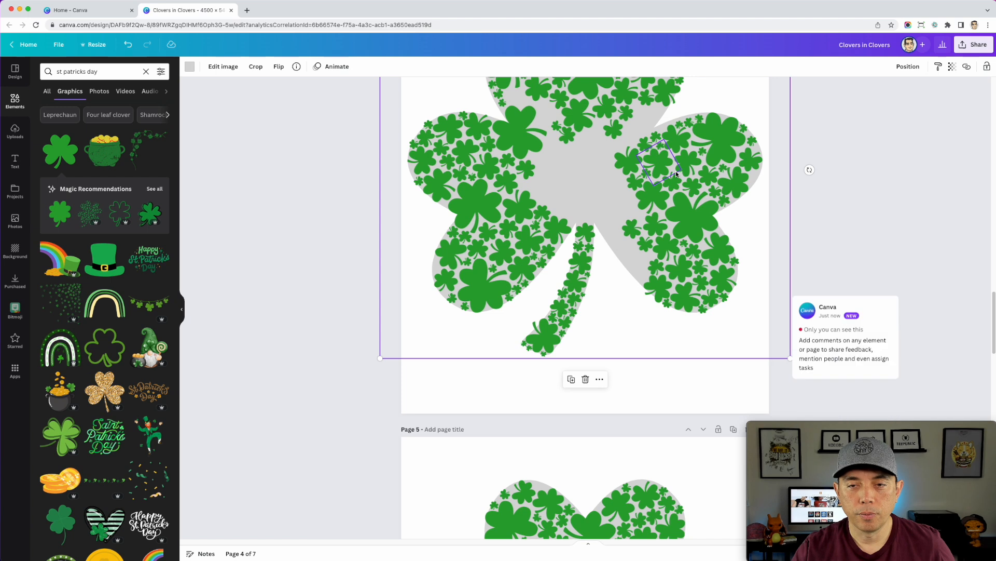
scroll(676, 170, down, 1)
scroll(676, 171, down, 8)
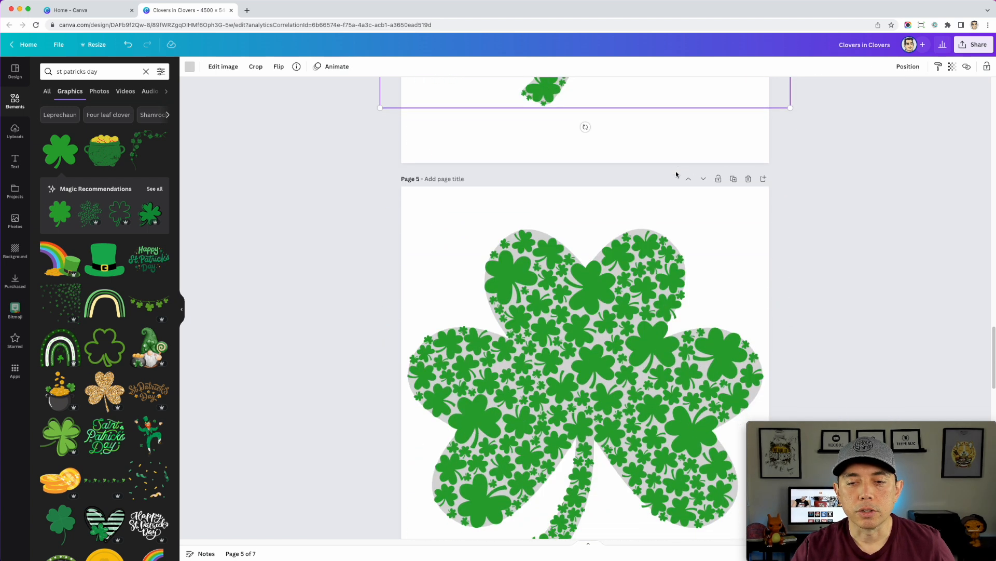
scroll(675, 174, down, 1)
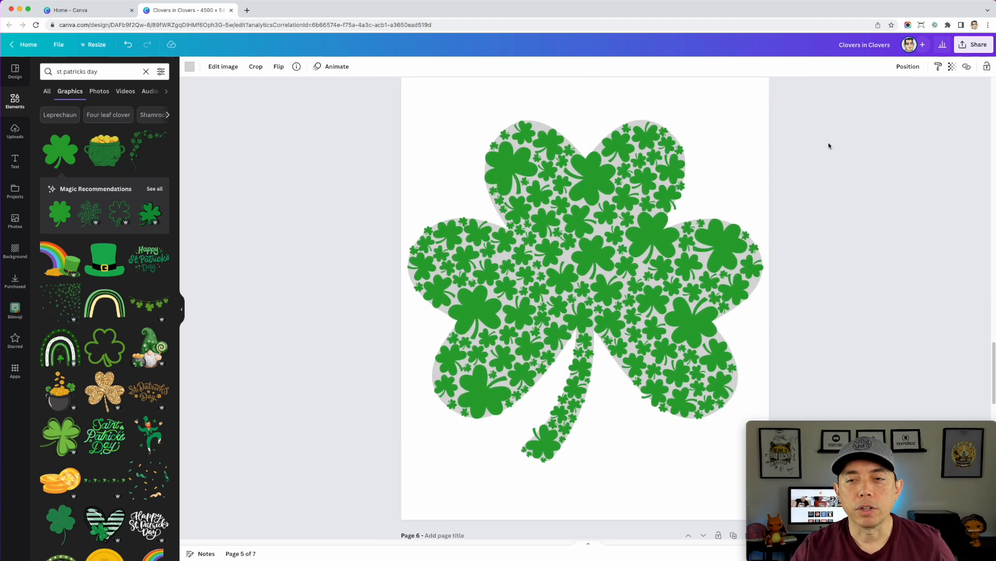
click(705, 136)
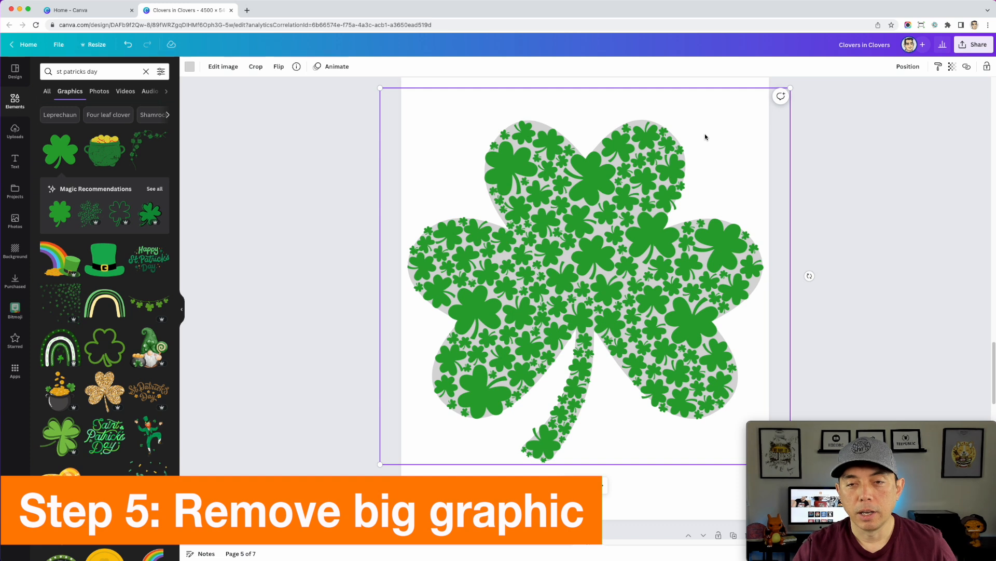
key(Delete)
Examine the clover arrangement without its gray background shape on page 5 and the version on page 6
scroll(839, 207, down, 1)
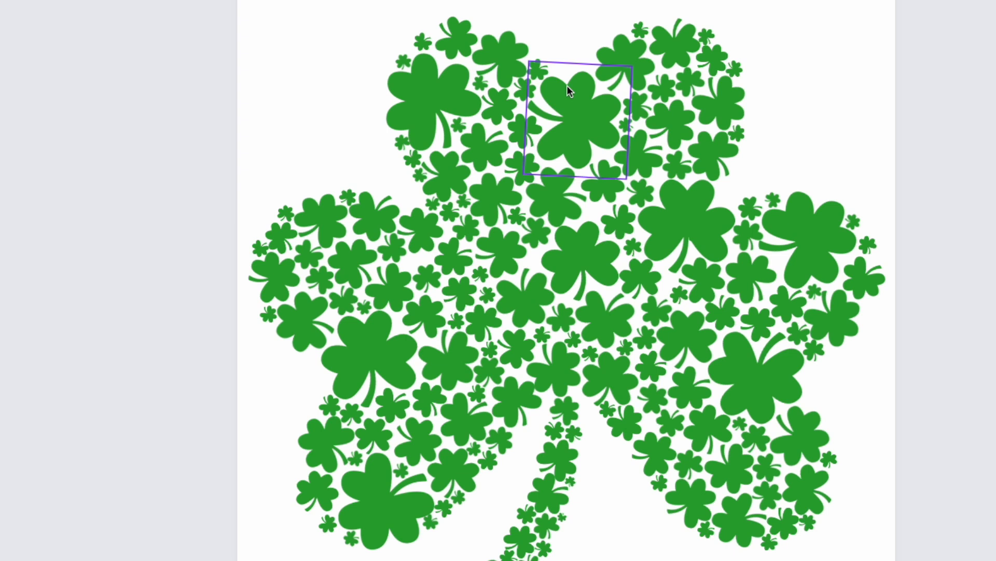
click(566, 86)
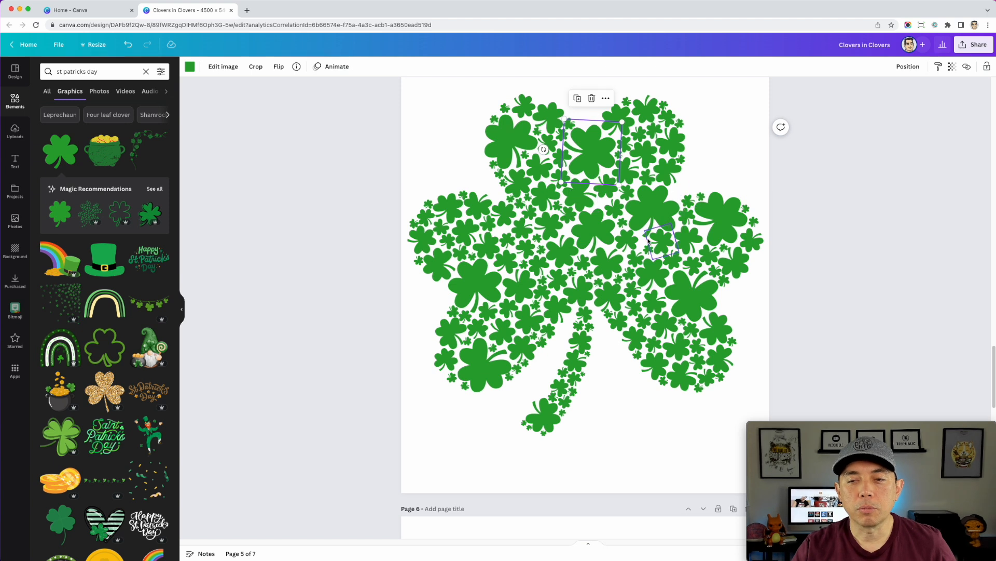
scroll(493, 296, down, 1)
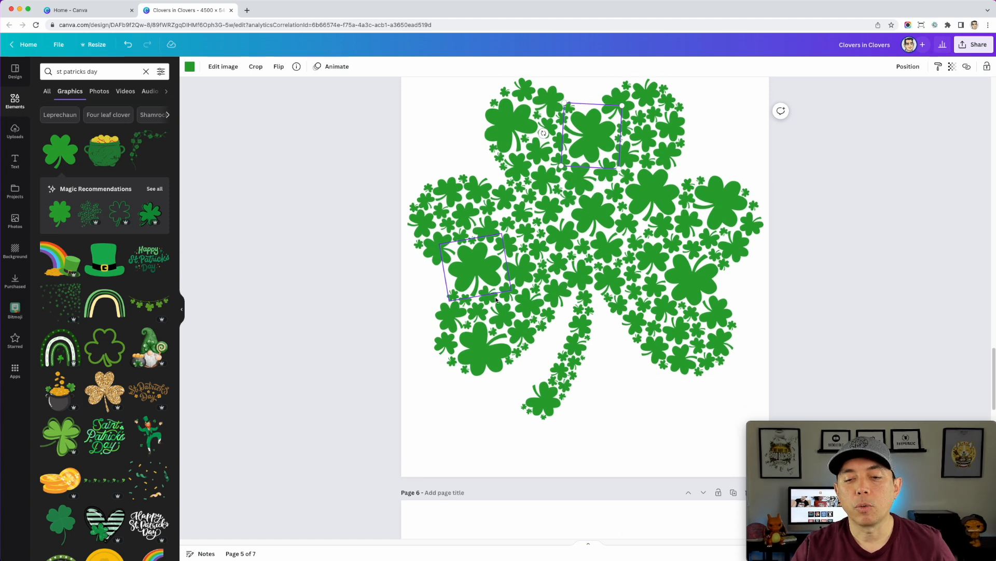
scroll(496, 297, down, 3)
scroll(495, 297, up, 4)
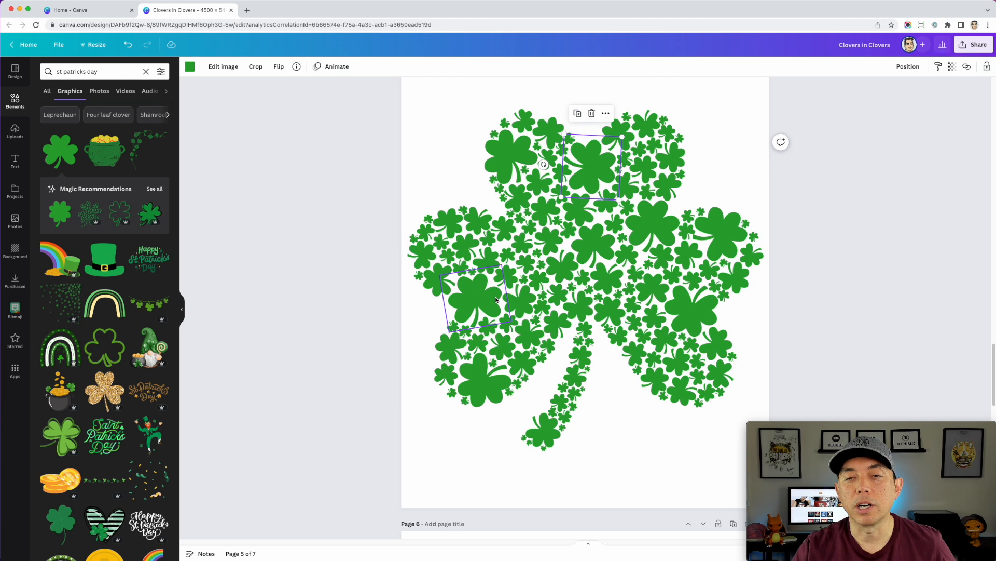
scroll(495, 297, down, 10)
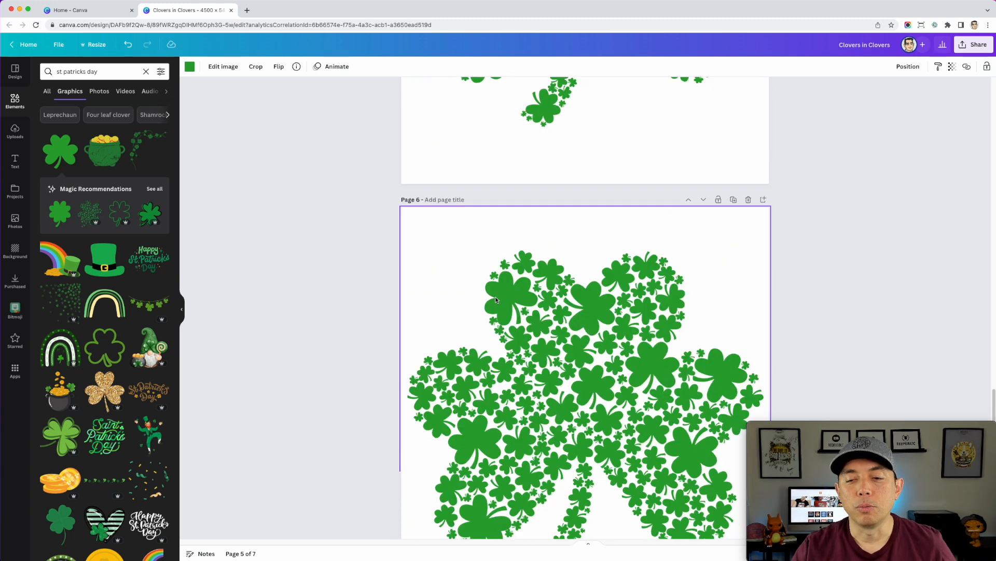
scroll(496, 300, down, 1)
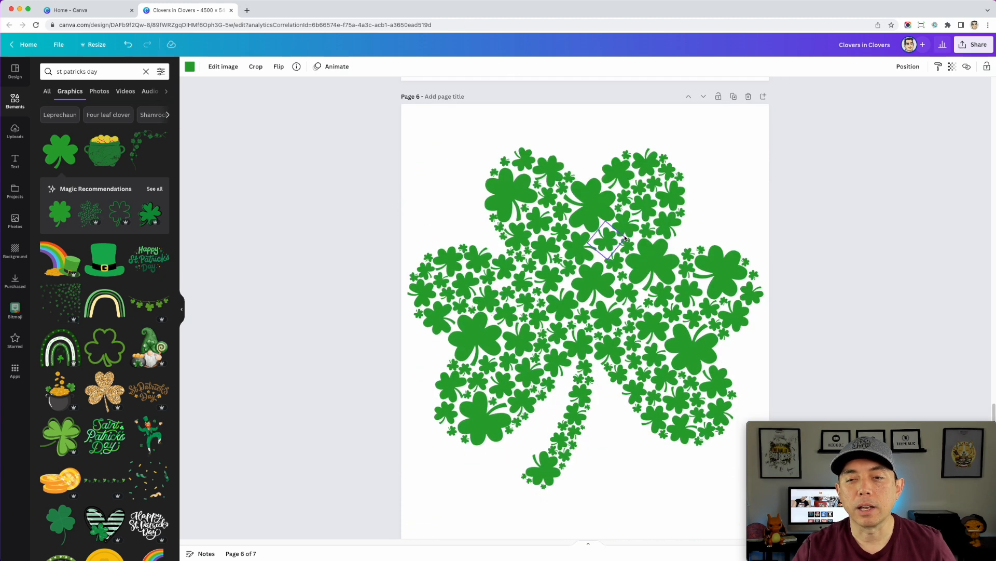
scroll(697, 222, down, 3)
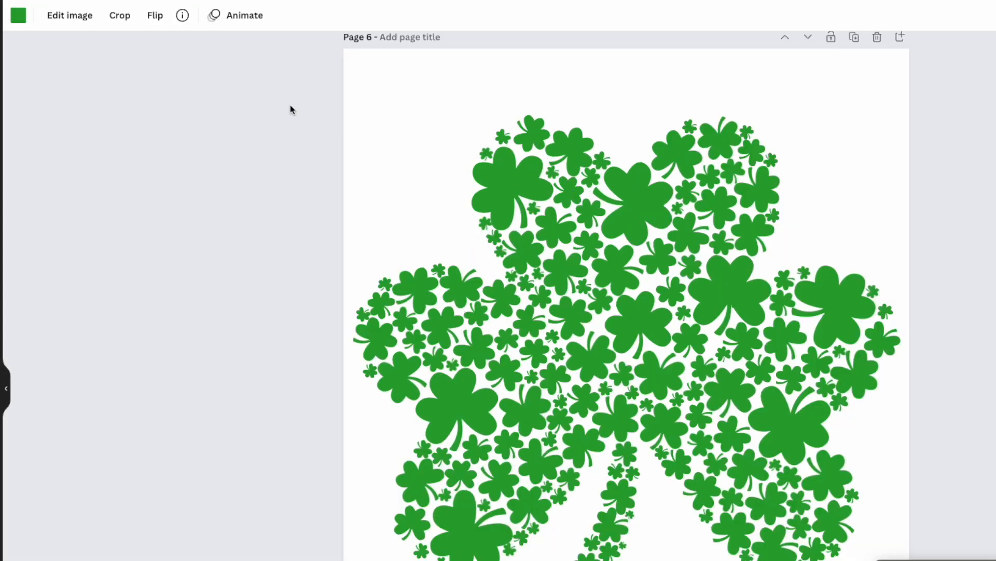
On page 6, recolor the large clover in the top-left leaf white
drag(360, 116, 680, 414)
drag(774, 549, 888, 560)
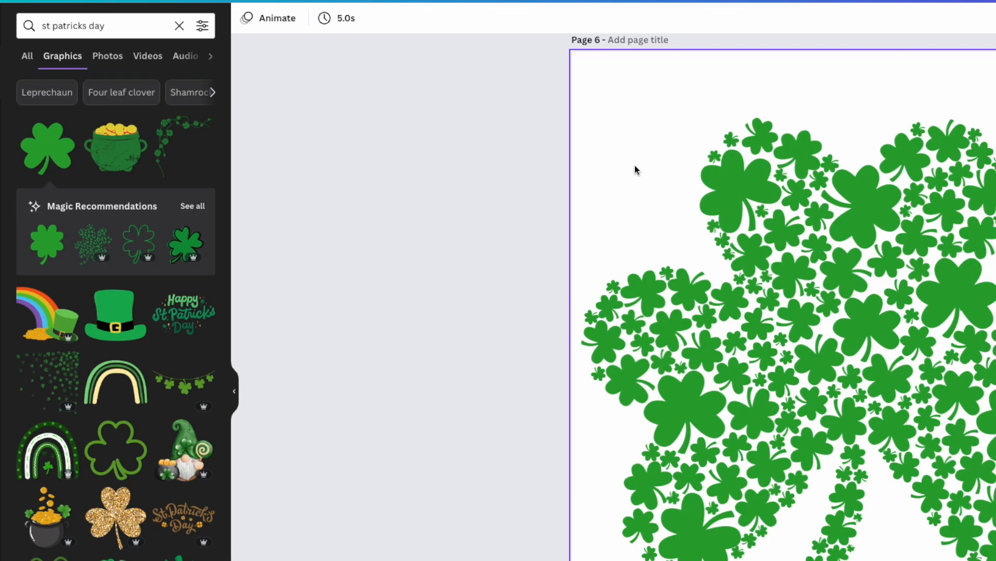
click(743, 183)
click(247, 18)
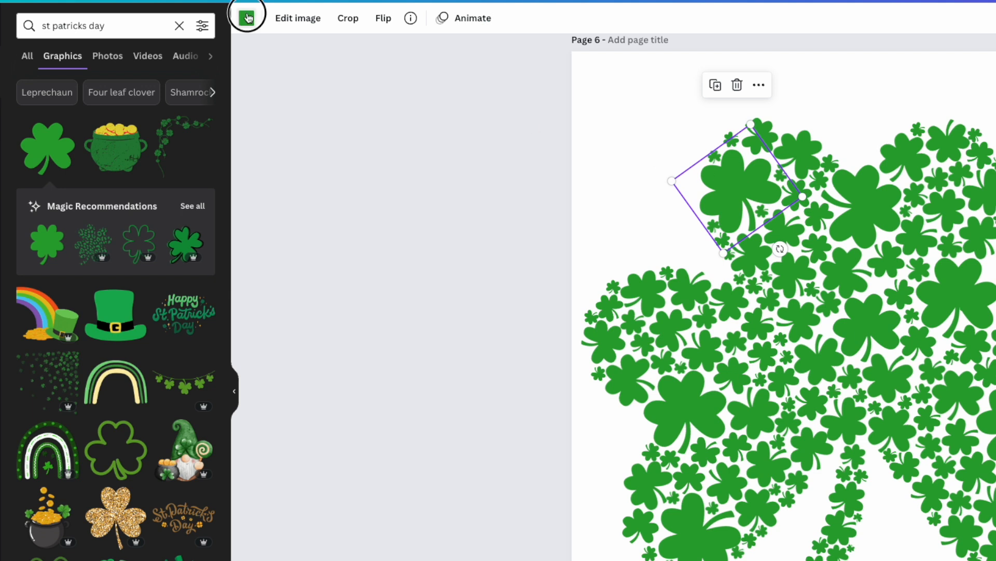
click(160, 103)
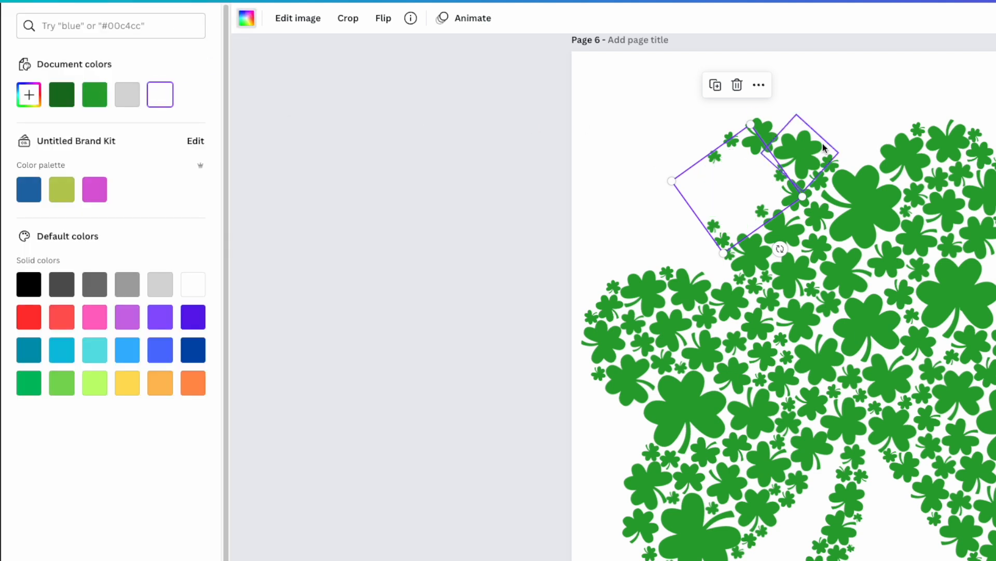
Set the page 6 background color to black
click(802, 154)
click(595, 70)
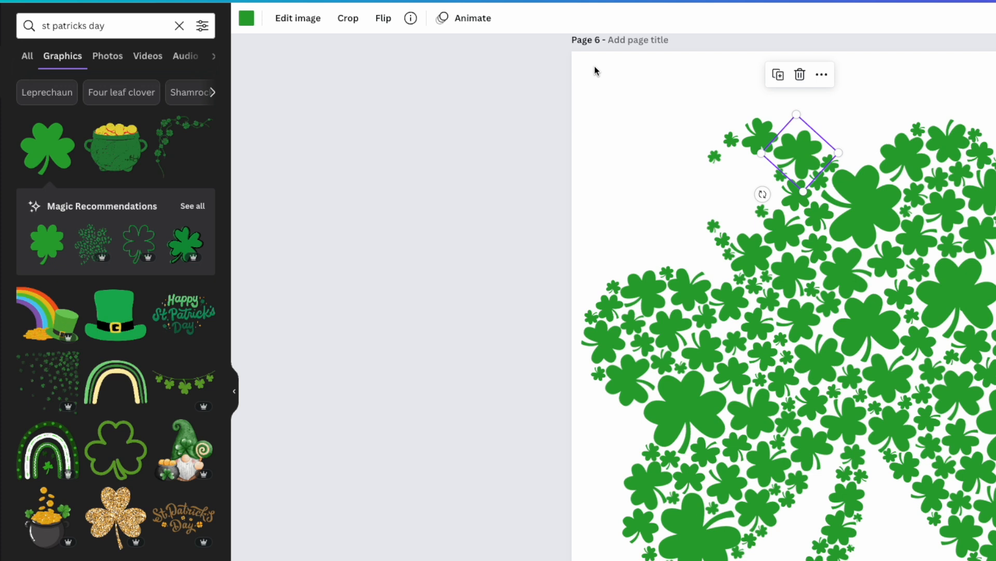
click(247, 18)
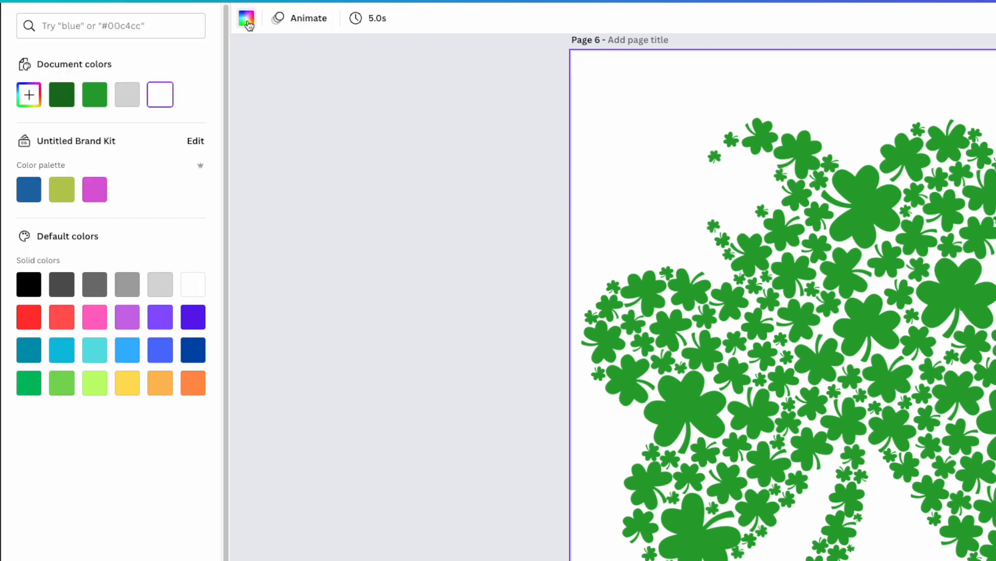
click(29, 284)
Recolor the large clover between the two top leaves white
click(884, 210)
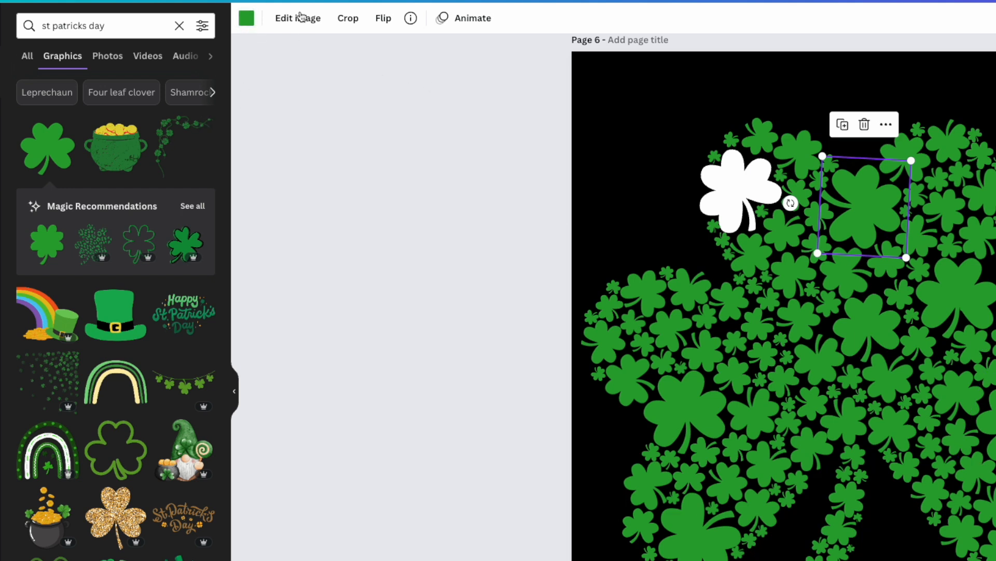
click(246, 21)
click(190, 281)
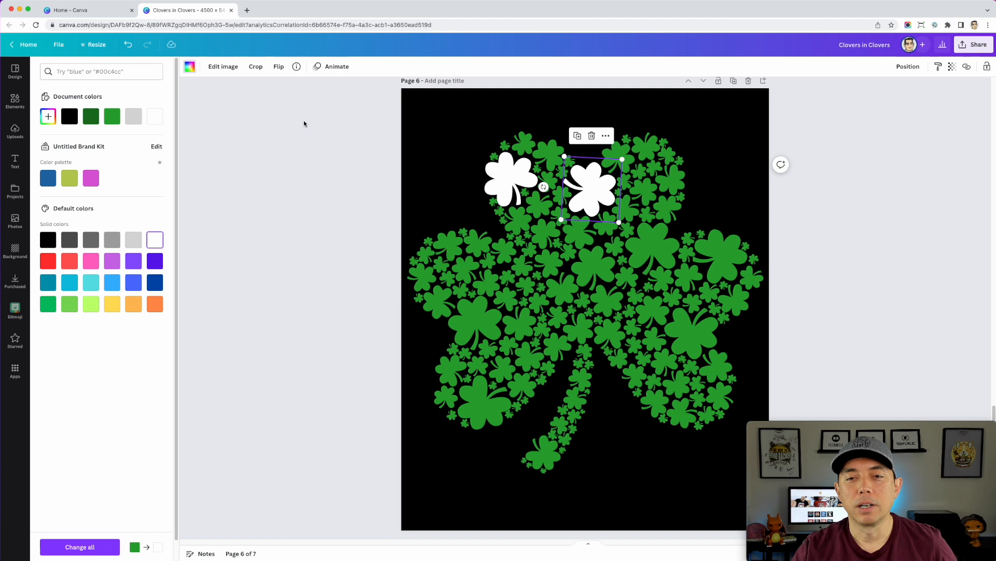
Undo the two white clover recolors and the black background on page 6
key(super+z)
key(super+z)
key(super+z)
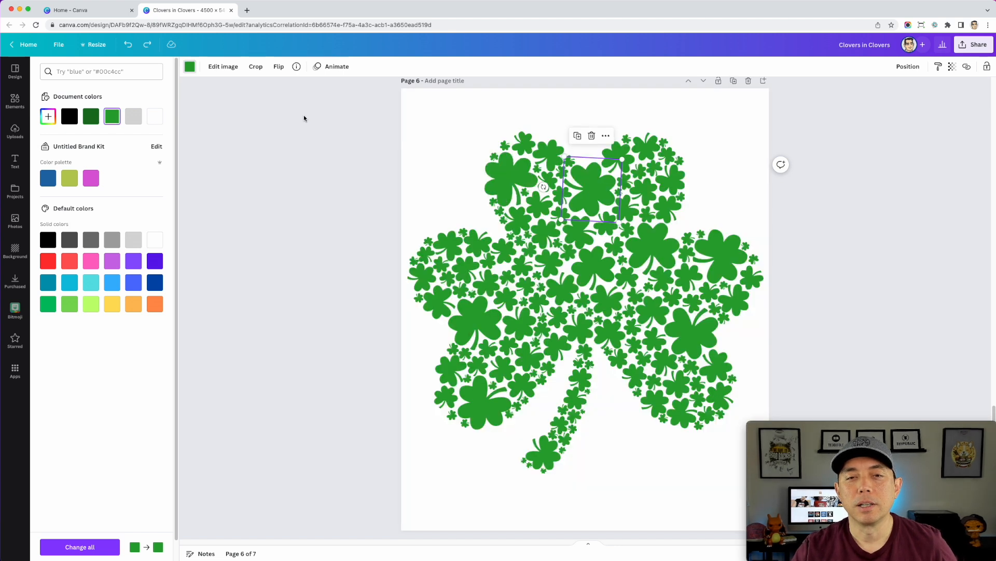
Set the page 6 background color to black
click(305, 117)
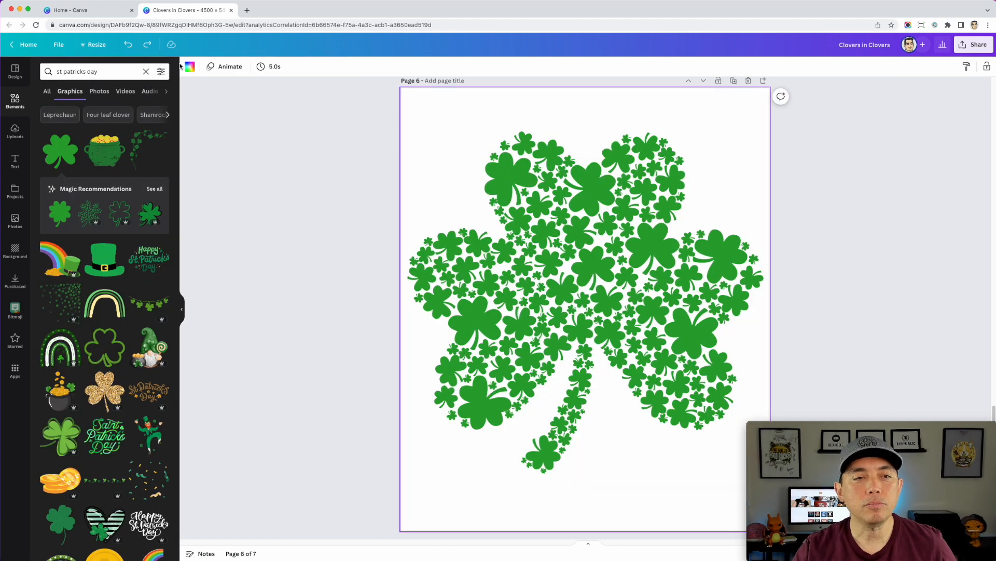
click(192, 68)
click(48, 239)
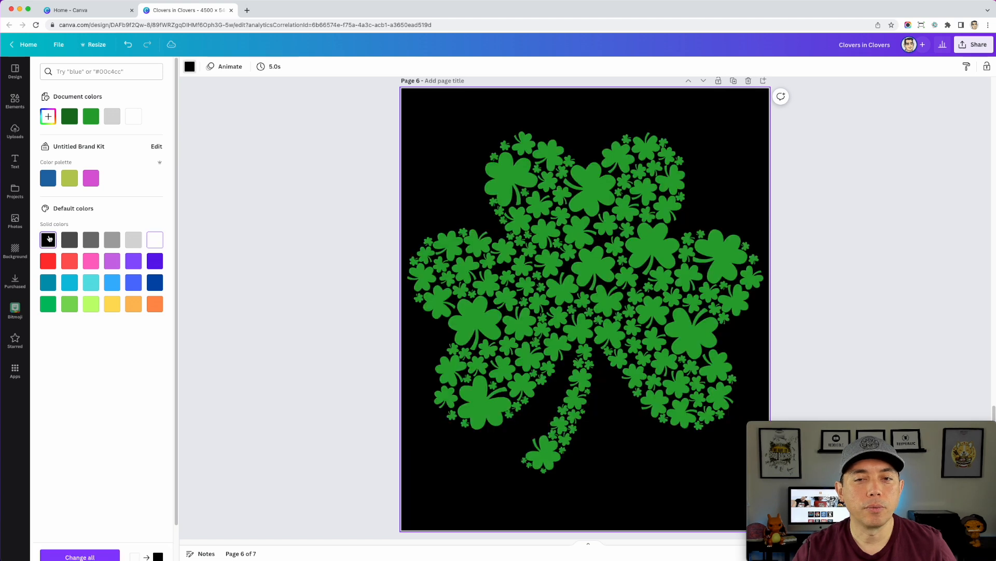
click(298, 154)
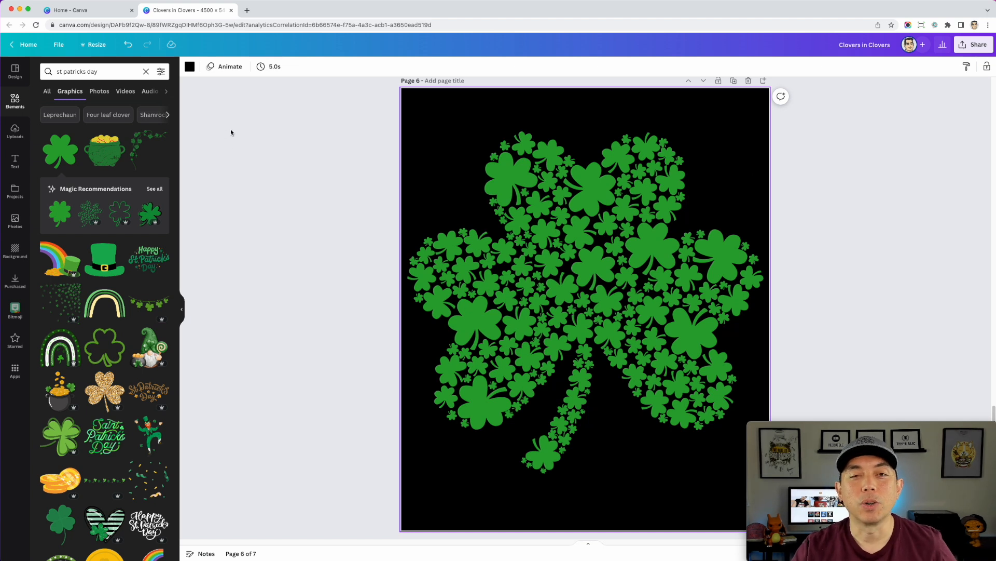
scroll(231, 132, down, 1)
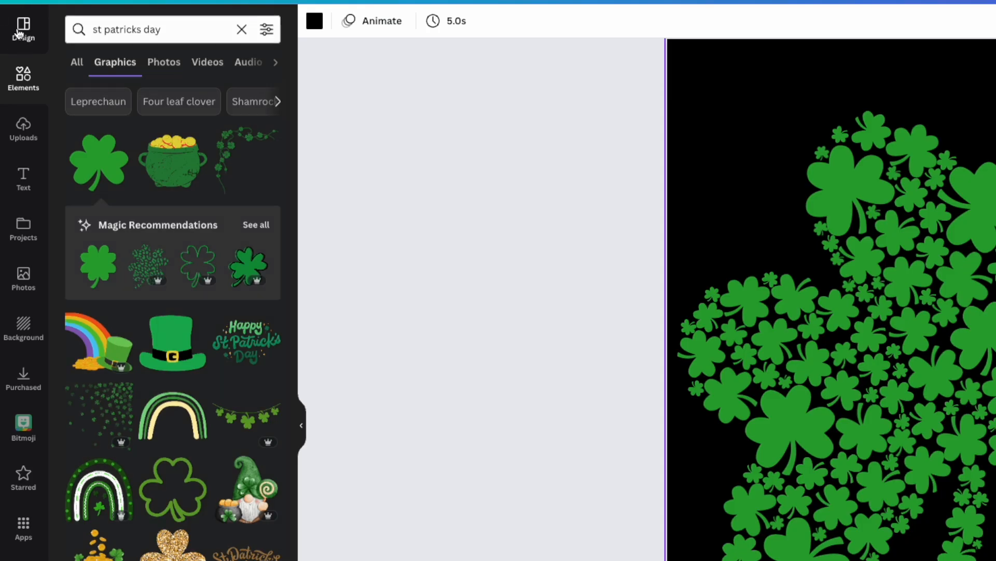
Open the full set of color palette styles and try the orange-and-green palette, followed by the muted green palette, on page 6
click(15, 71)
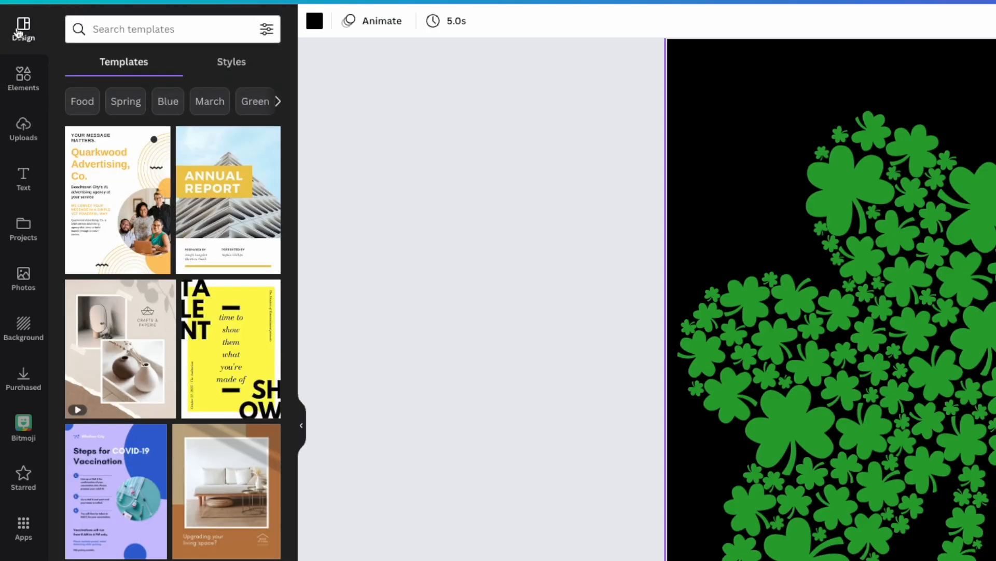
click(237, 64)
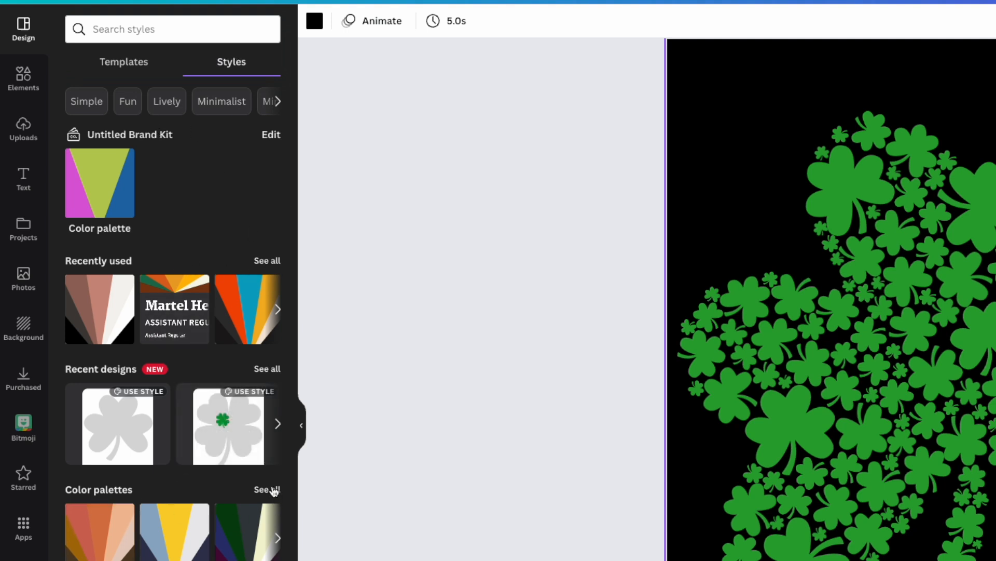
click(273, 490)
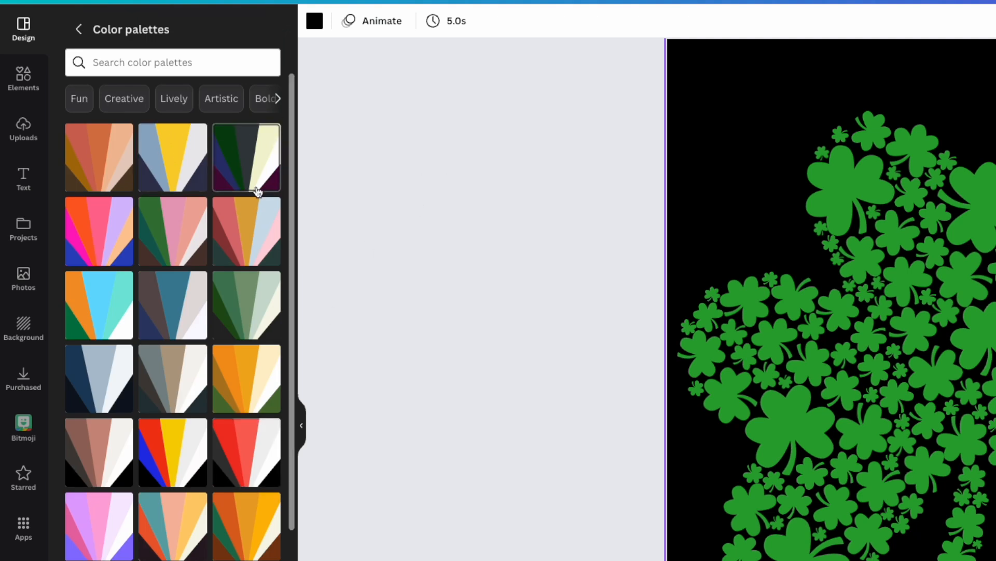
scroll(241, 316, down, 1)
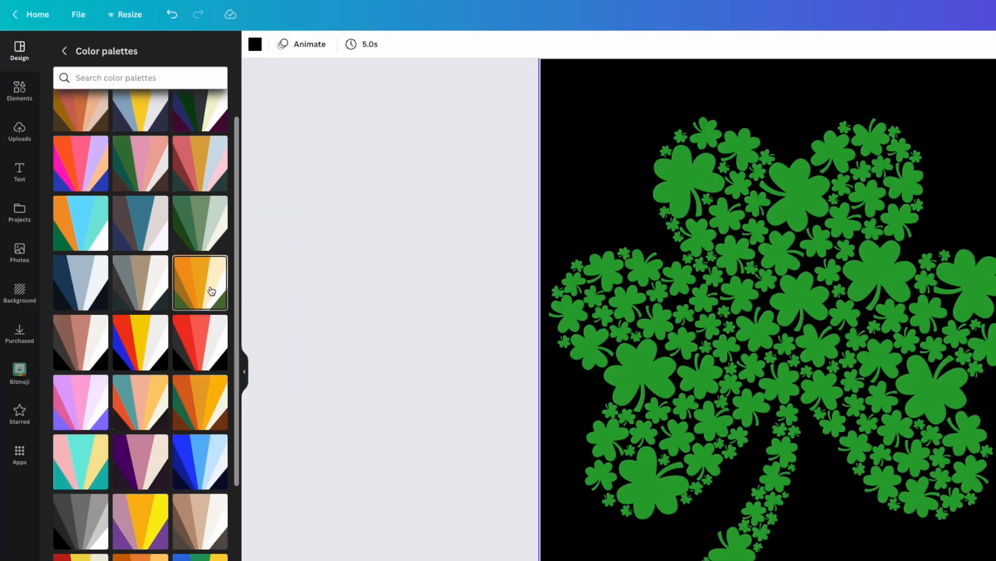
click(211, 290)
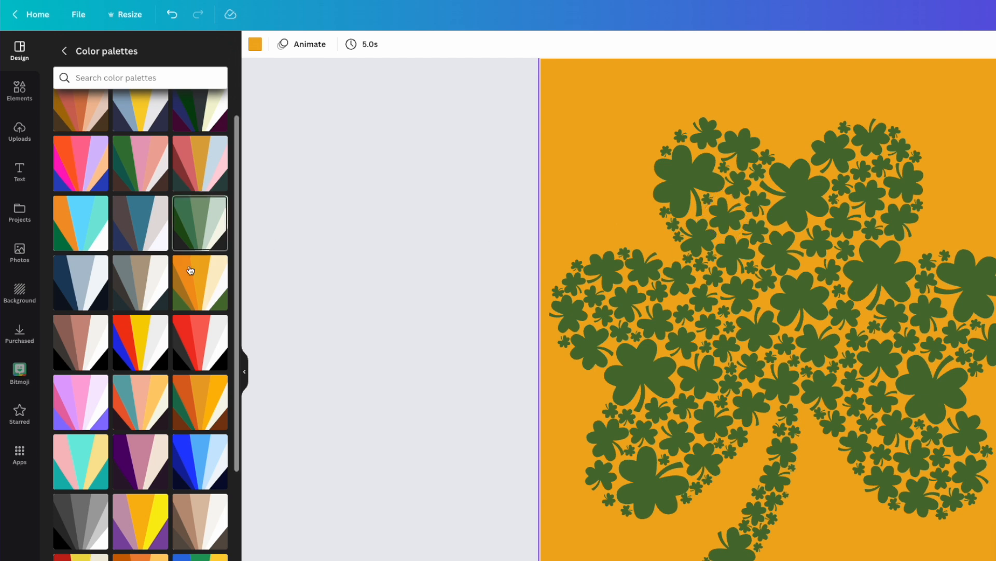
click(211, 226)
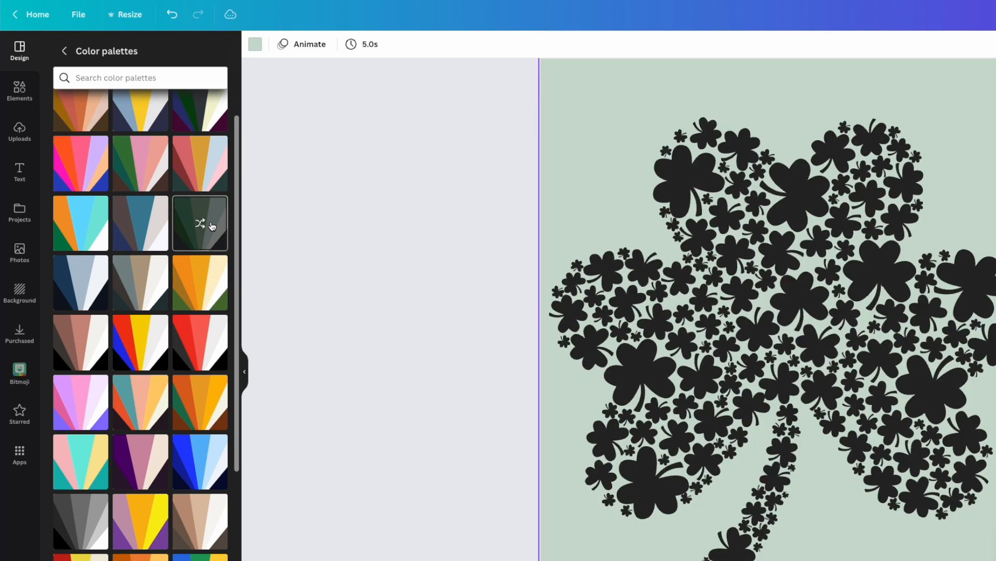
click(211, 225)
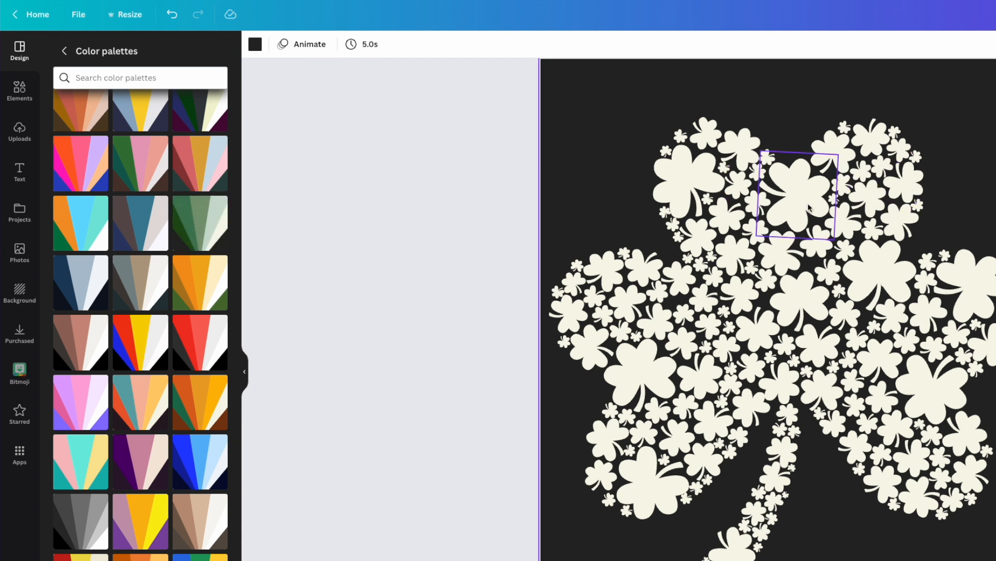
Apply the orange-and-green palette to page 6 and shuffle it until the clovers are white on a dark green background
click(192, 294)
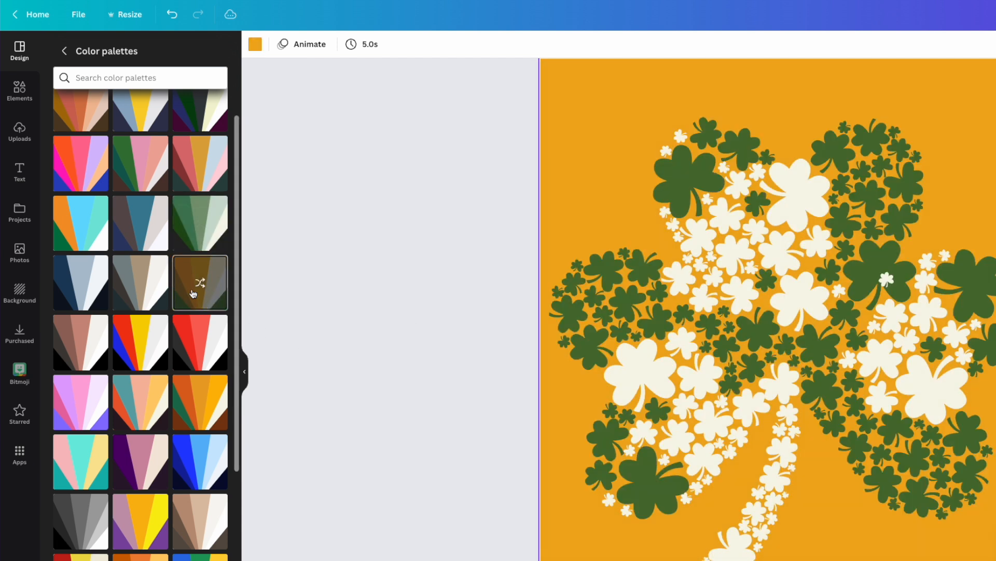
click(195, 295)
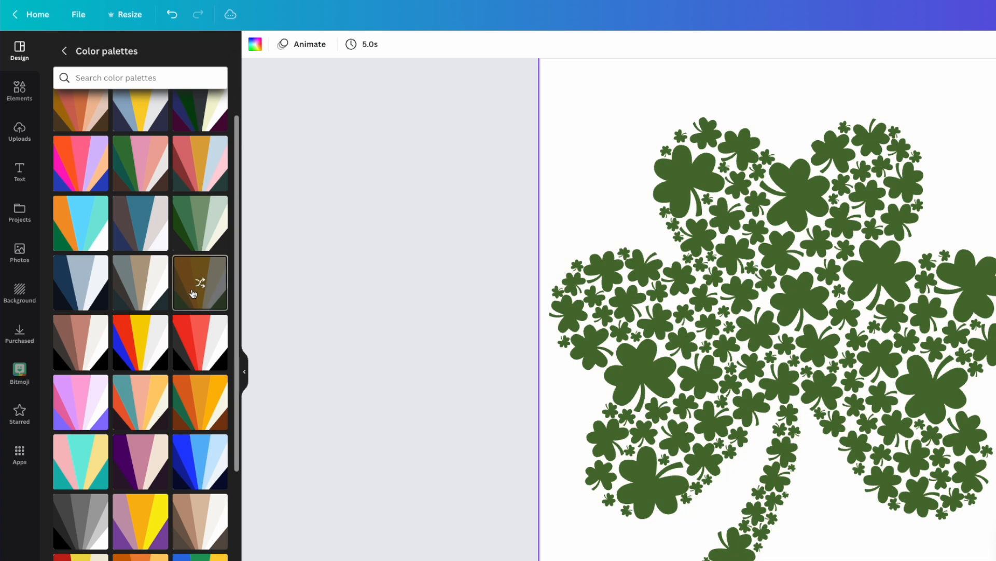
click(194, 293)
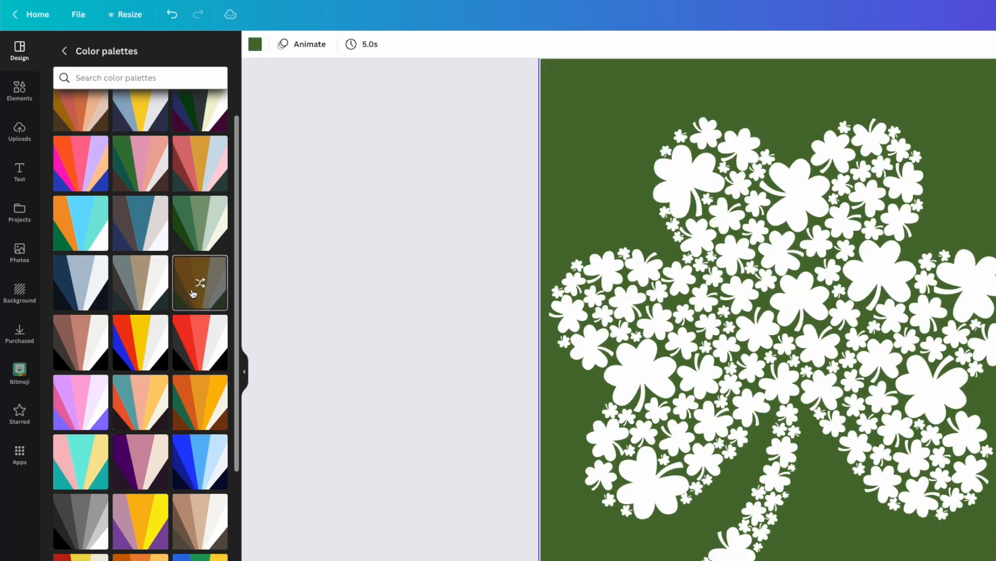
click(794, 195)
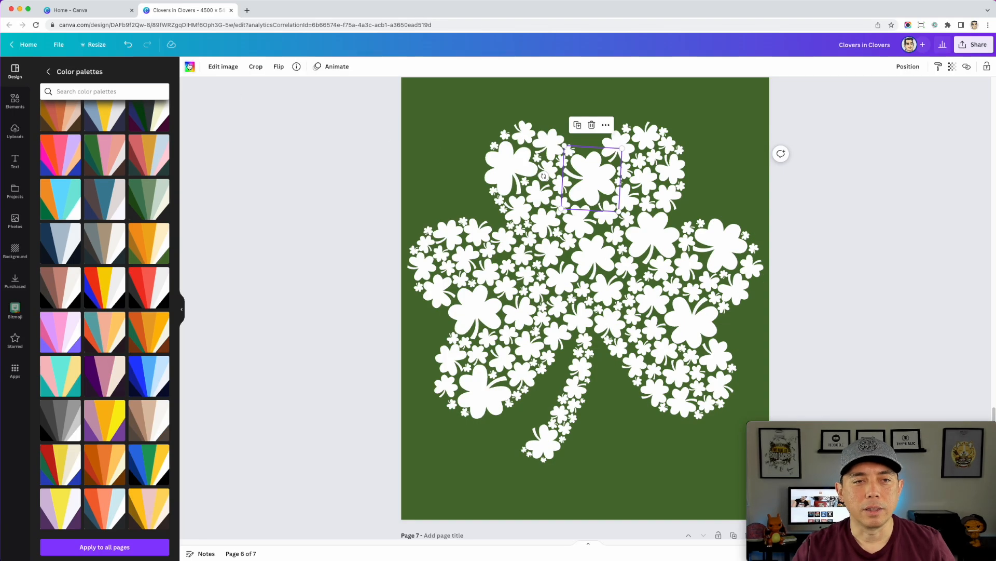
click(190, 67)
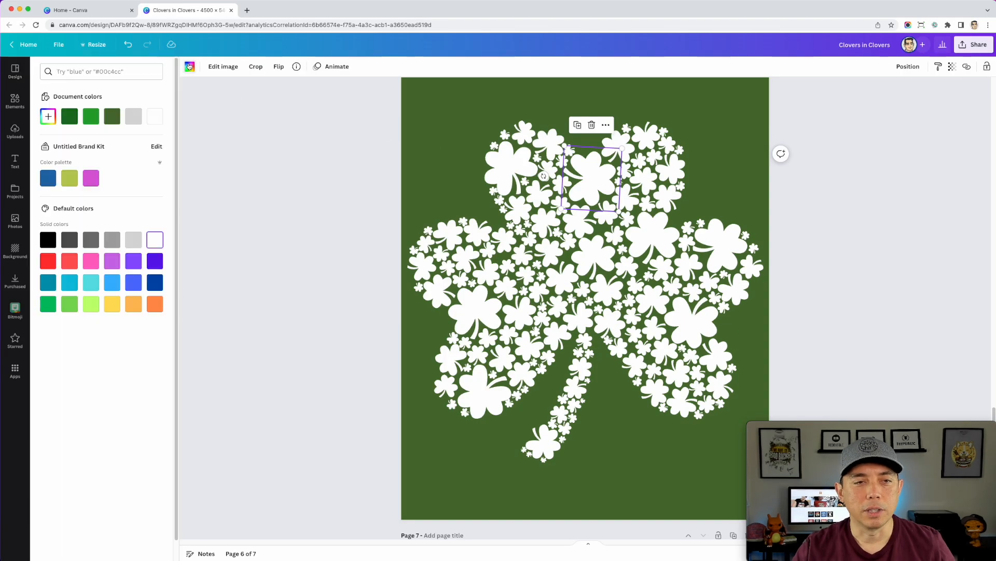
click(428, 124)
scroll(428, 125, up, 3)
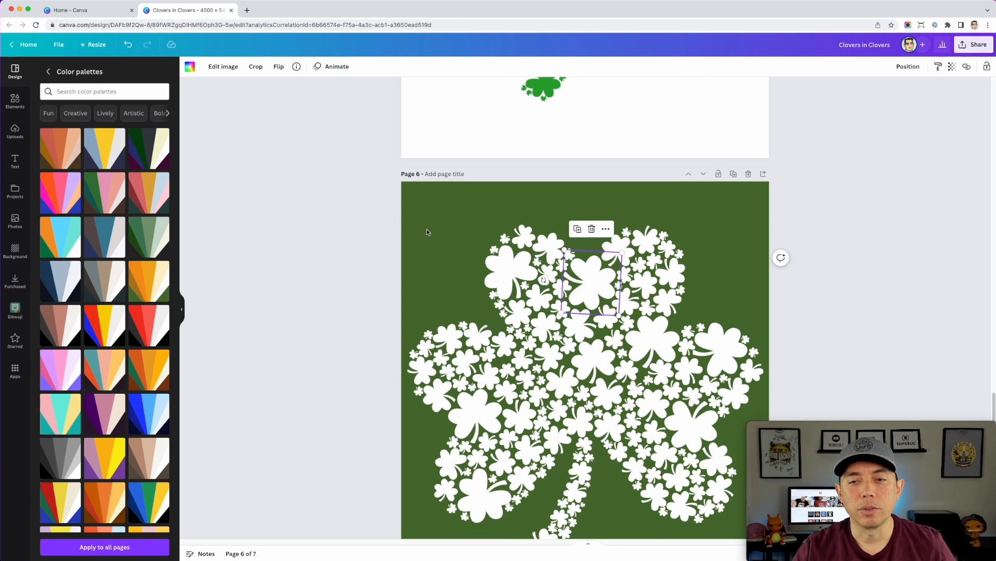
click(434, 193)
scroll(598, 193, down, 2)
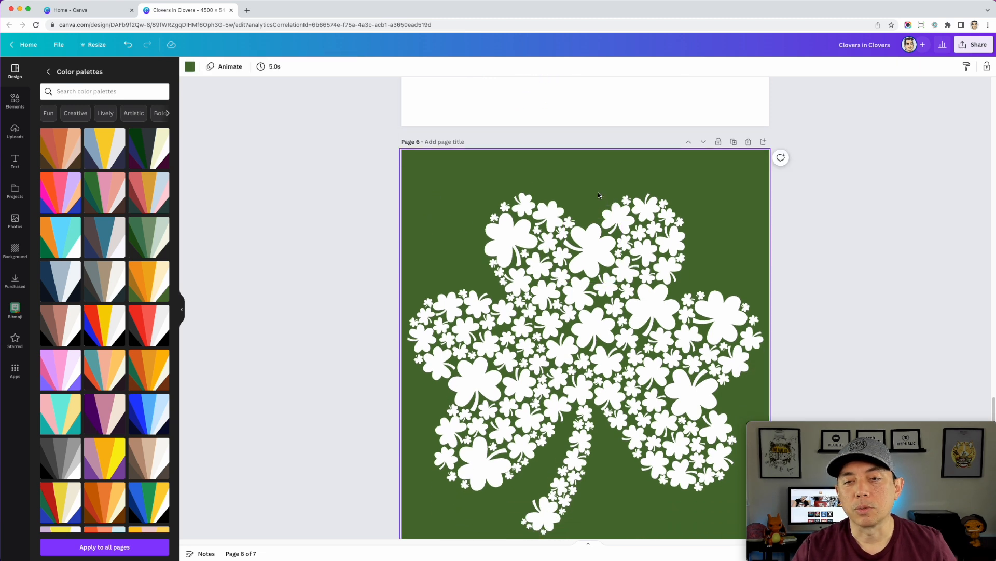
scroll(598, 195, down, 1)
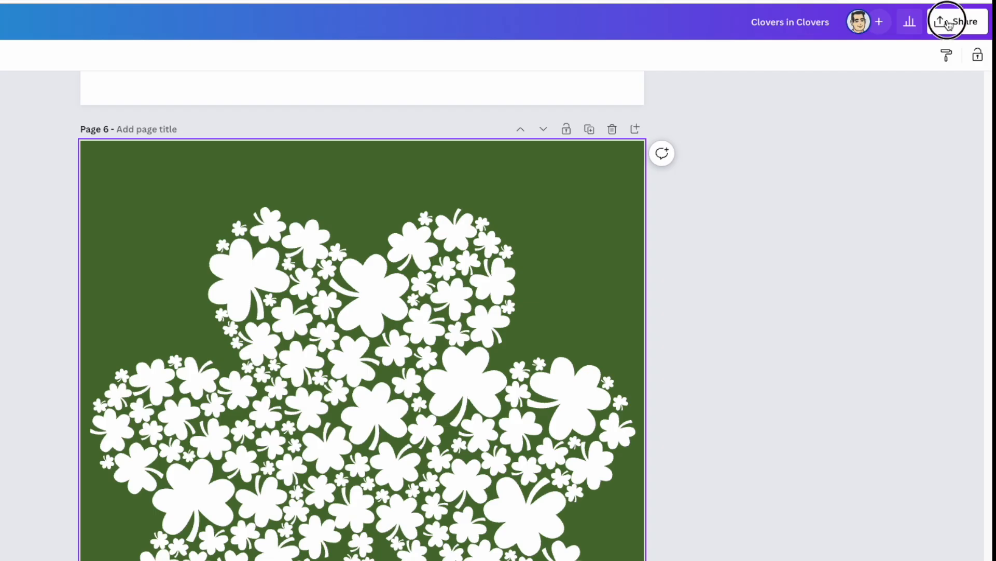
Download all pages of the design as PNG files with a transparent background
click(968, 46)
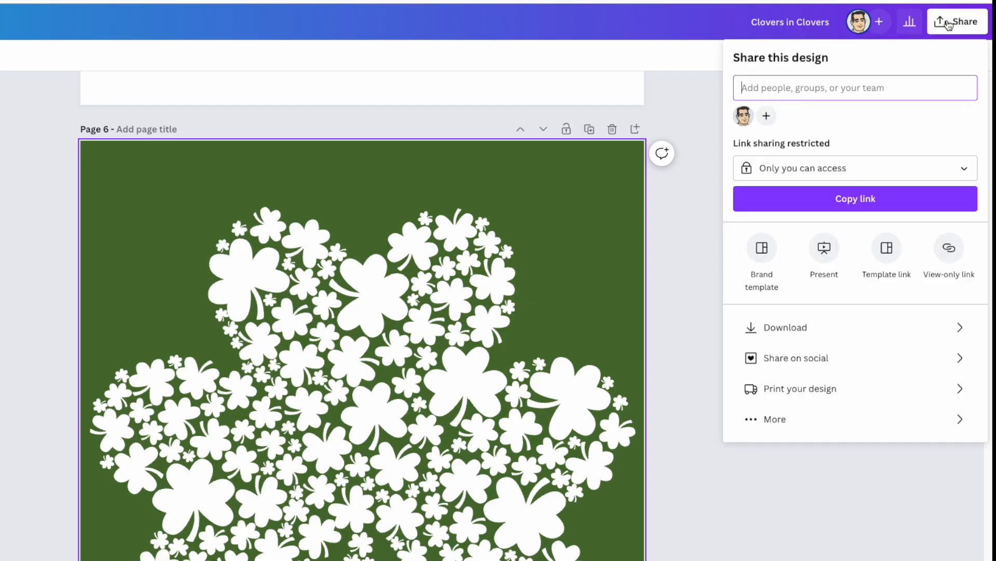
click(784, 328)
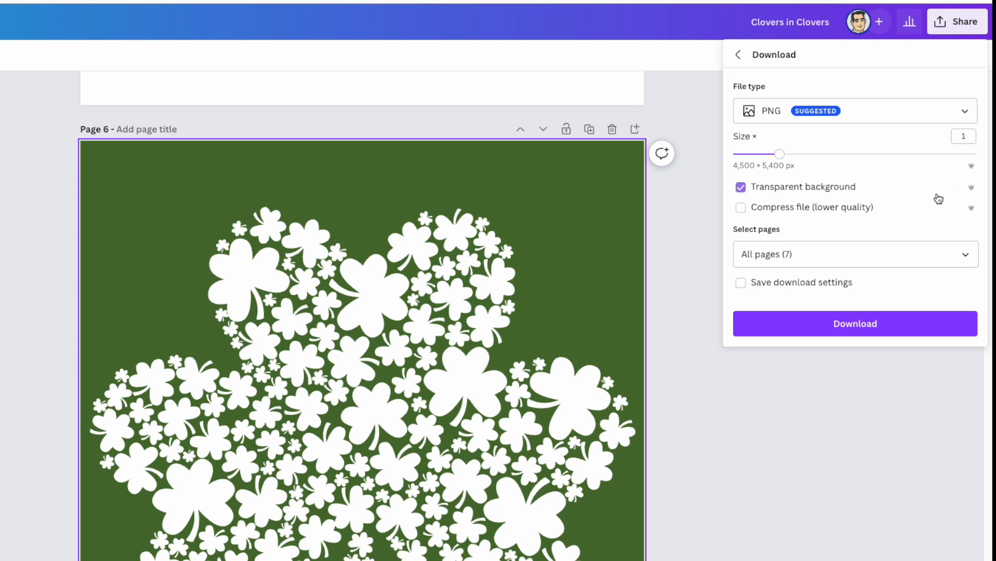
click(856, 324)
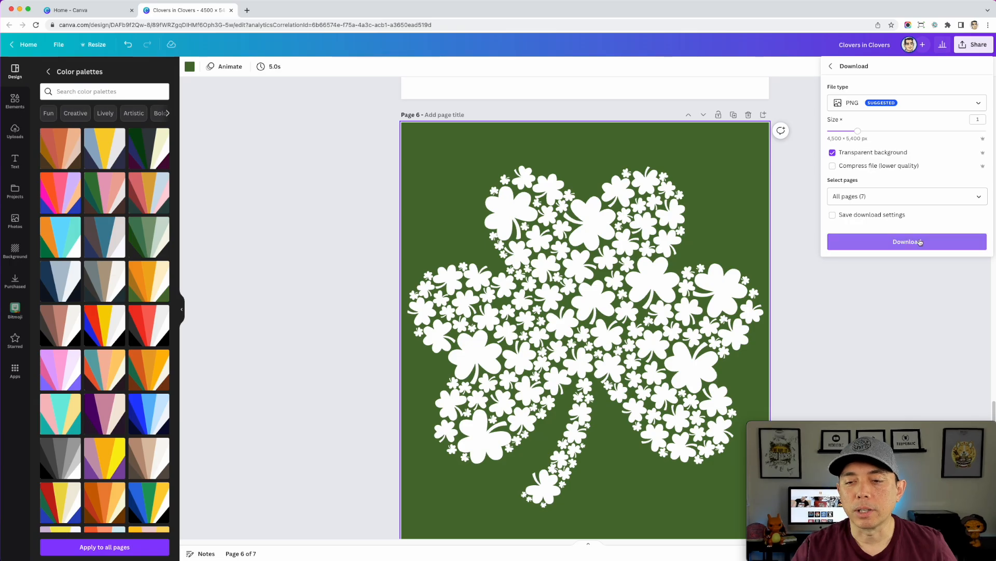
click(920, 242)
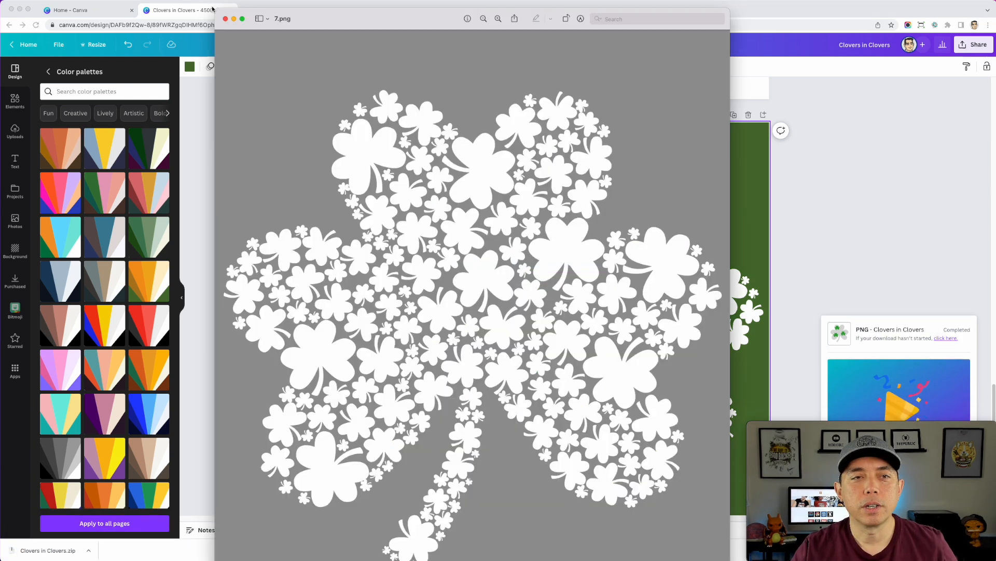
Reposition and shrink the preview window of 7.png to inspect the white clover export, and close it
drag(213, 10, 294, 80)
drag(418, 85, 398, 21)
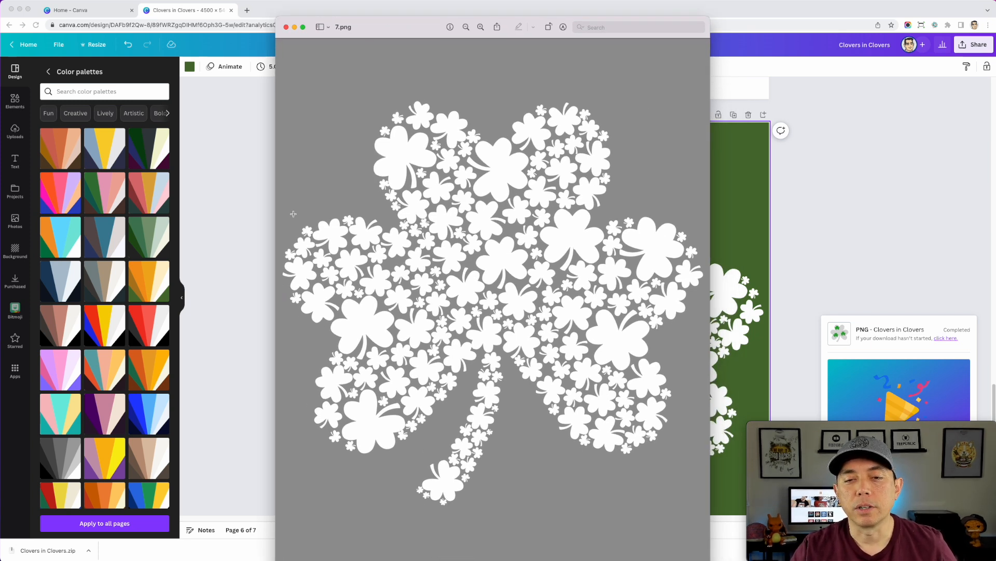
click(286, 27)
scroll(273, 212, down, 1)
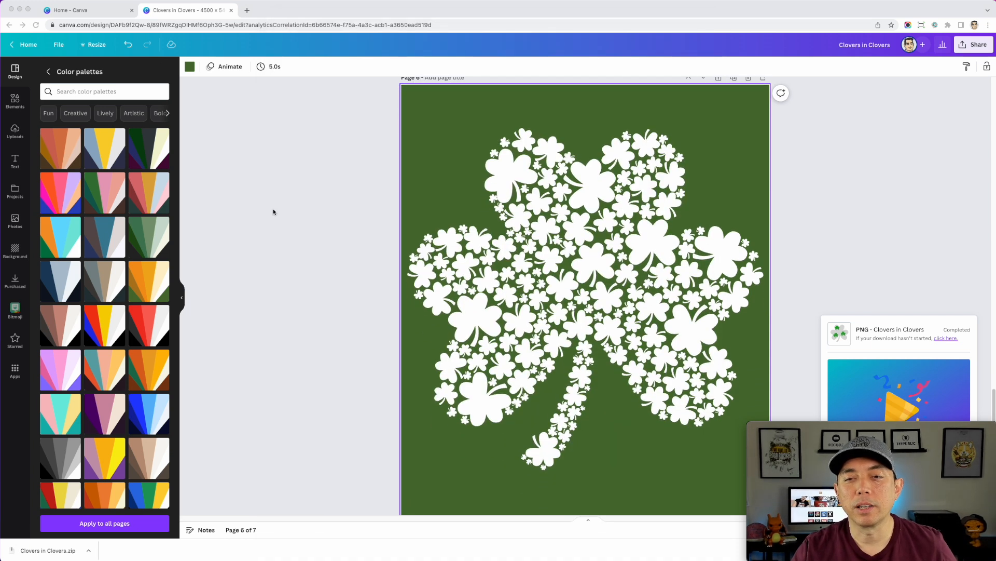
scroll(400, 186, up, 1)
scroll(400, 186, down, 1)
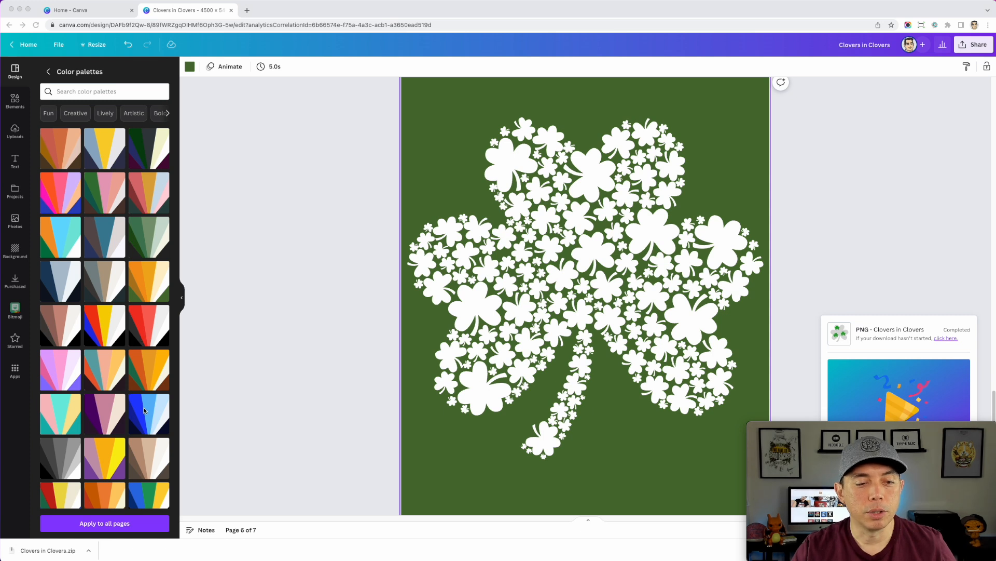
scroll(162, 426, down, 1)
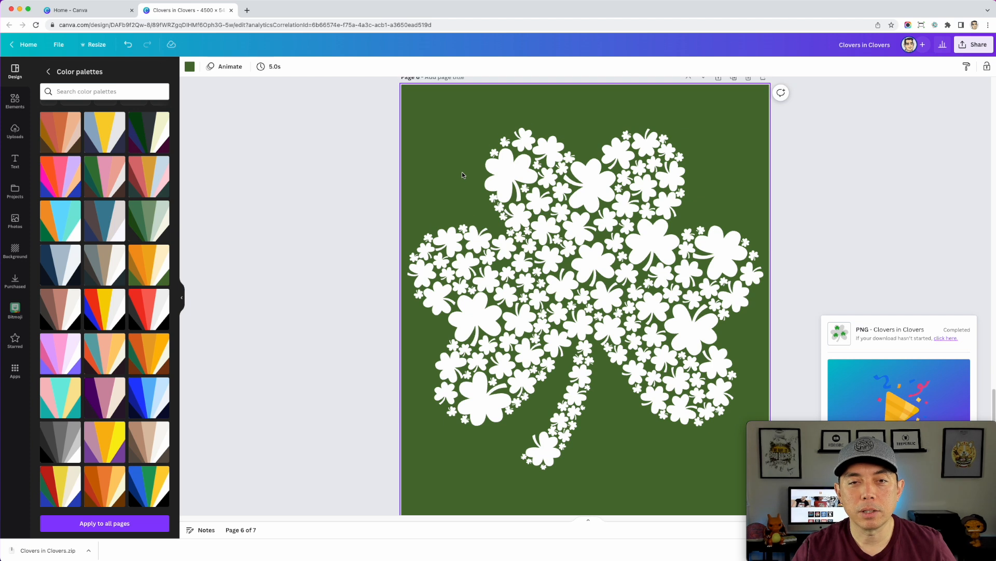
scroll(462, 172, up, 3)
scroll(428, 141, down, 5)
scroll(428, 141, up, 3)
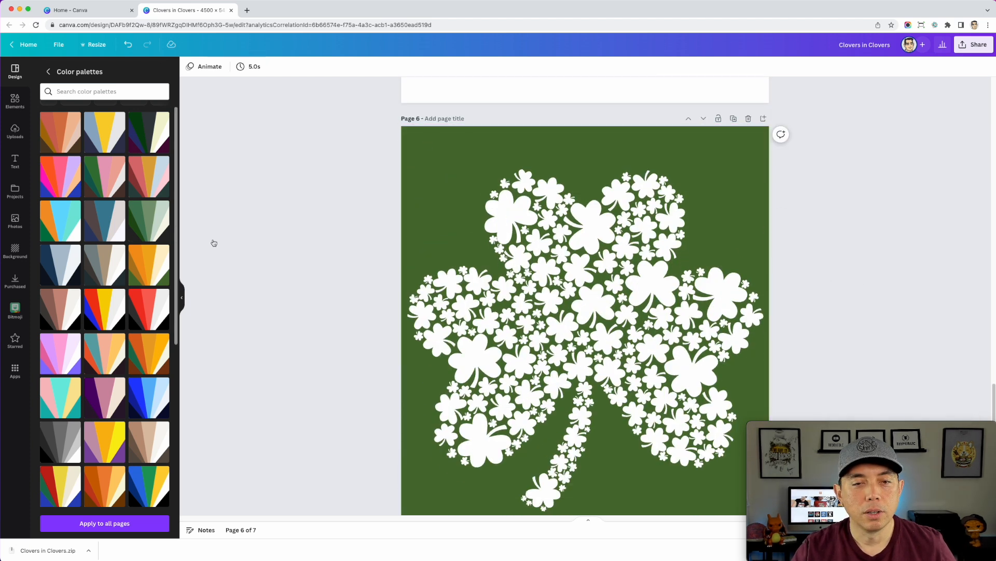
scroll(419, 172, down, 1)
scroll(420, 172, down, 2)
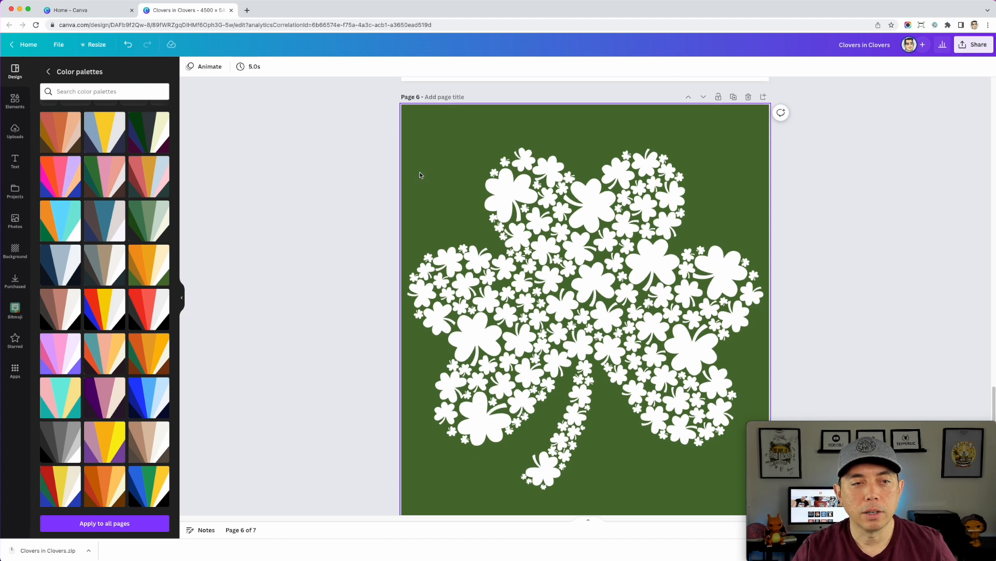
Try the terracotta, blue-and-yellow, dark green-and-cream, red-gold-and-blue and muted green palettes in turn on page 6
click(54, 136)
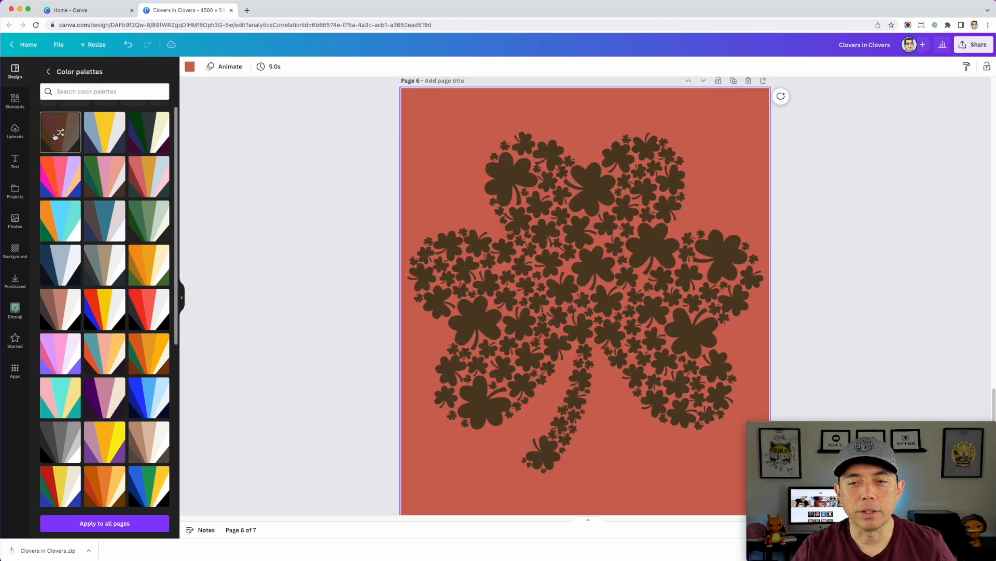
click(106, 134)
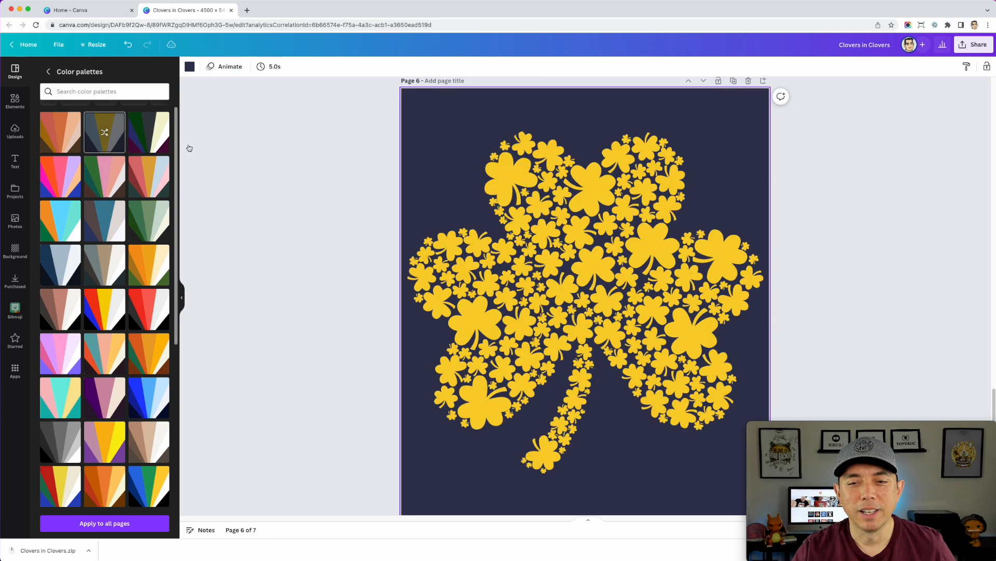
click(160, 145)
click(139, 181)
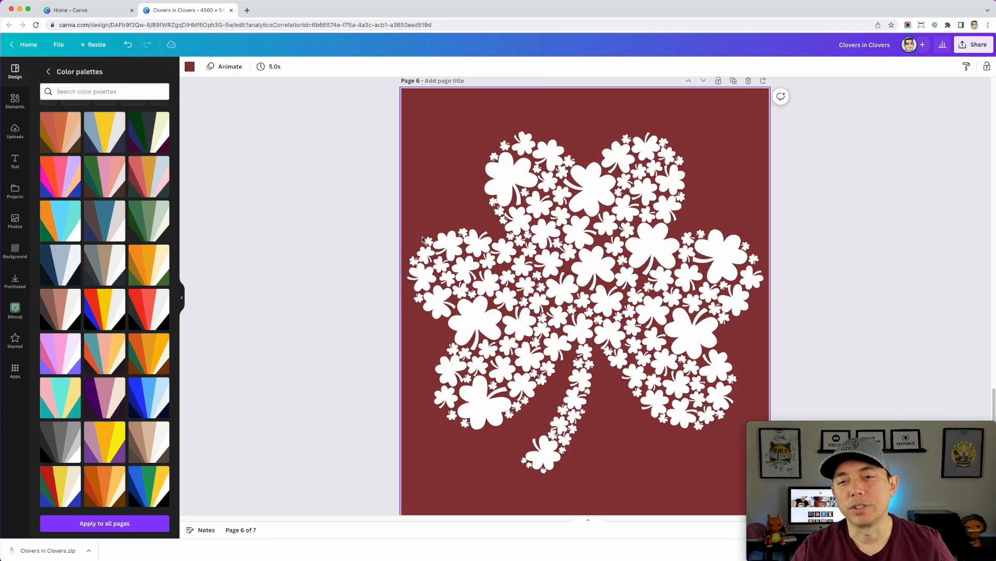
click(146, 227)
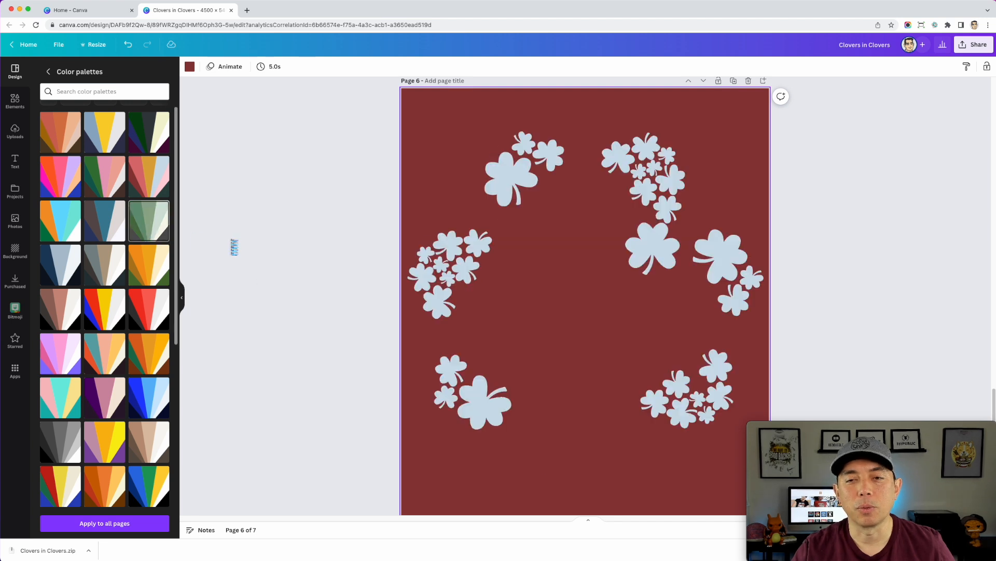